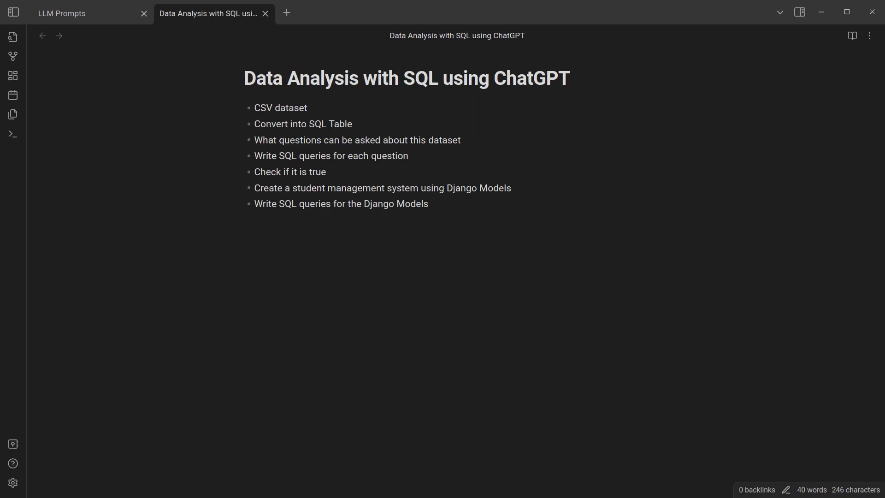
# - Copy the first 11 records of adult.data in Sublime Text
pyautogui.hotkey('alt', 'Tab')
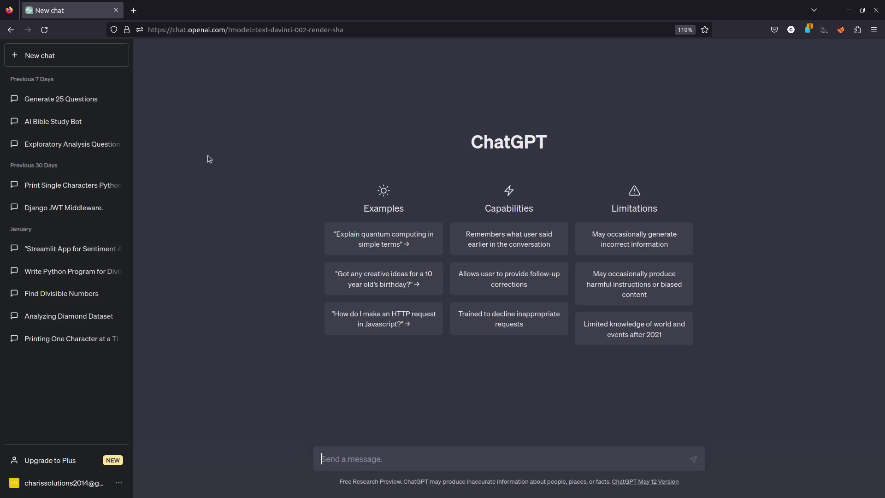
pyautogui.hotkey('ctrl', '+')
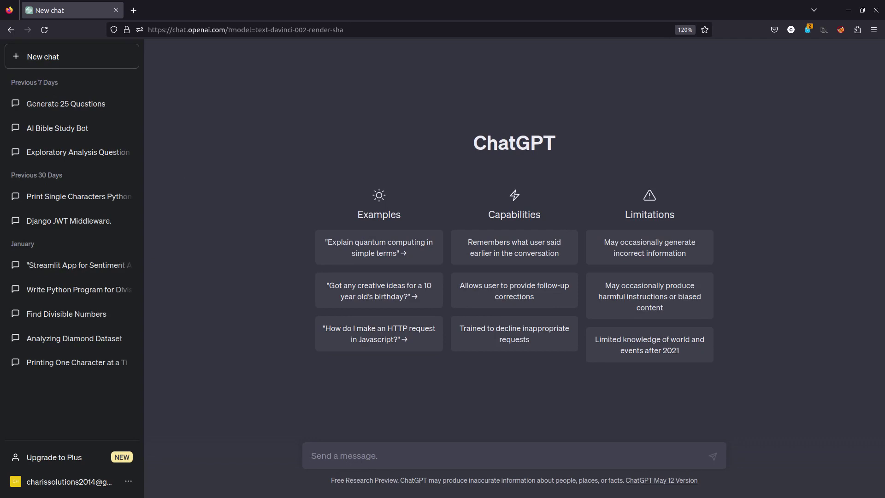
pyautogui.hotkey('alt', 'Tab')
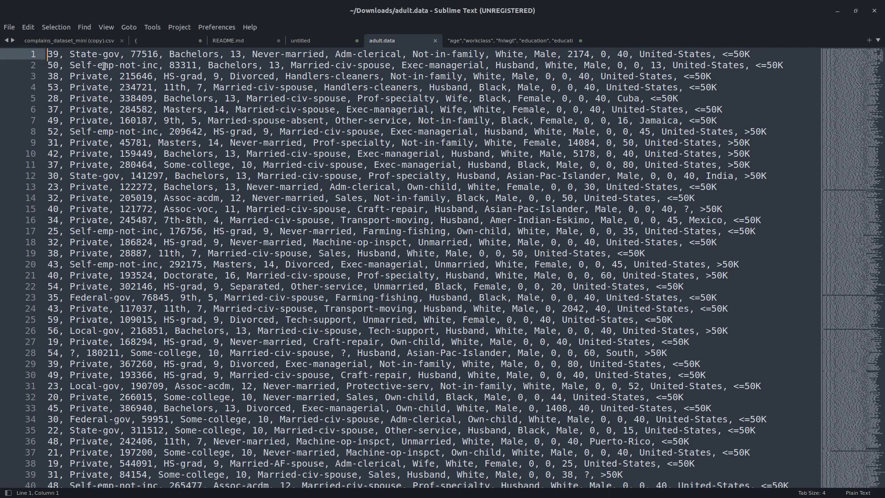
pyautogui.click(505, 41)
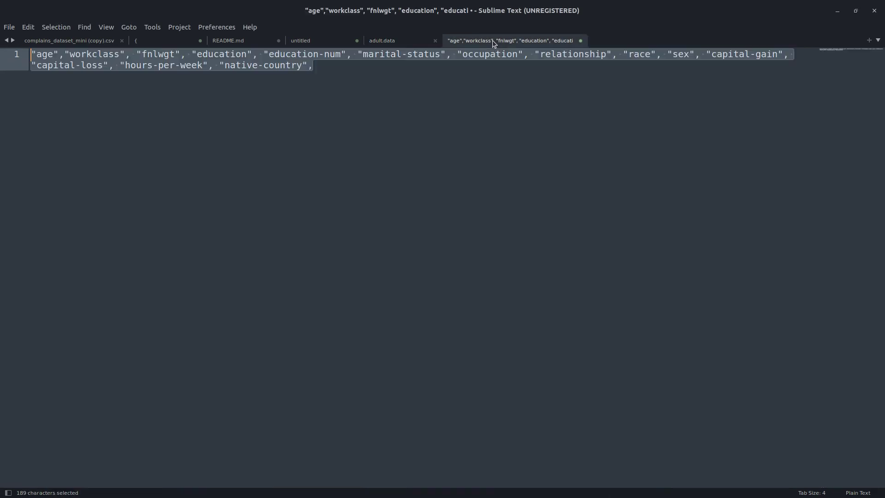
pyautogui.click(378, 43)
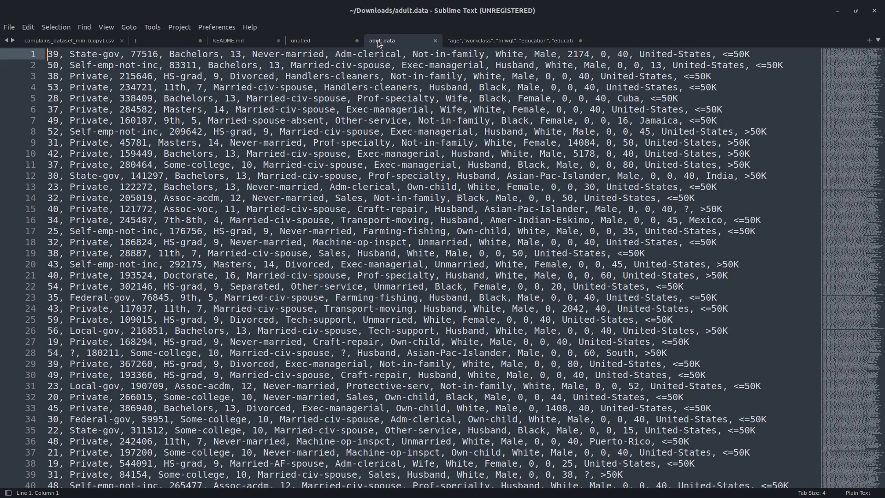
pyautogui.moveTo(47, 54); pyautogui.dragTo(781, 169)
pyautogui.hotkey('ctrl', 'c')
# - Switch to ChatGPT and send the prompt "Can you identify the headers for the dataset I will provide below"
pyautogui.hotkey('alt', 'Tab')
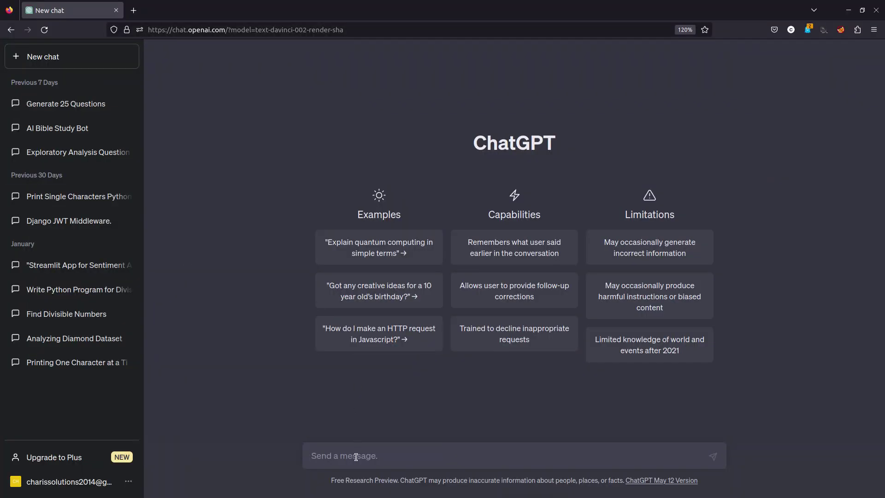
pyautogui.write('Give')
pyautogui.press('BackSpace')
pyautogui.press('BackSpace')
pyautogui.press('BackSpace')
pyautogui.write('Can you identify the headers for the dataset I will provide ')
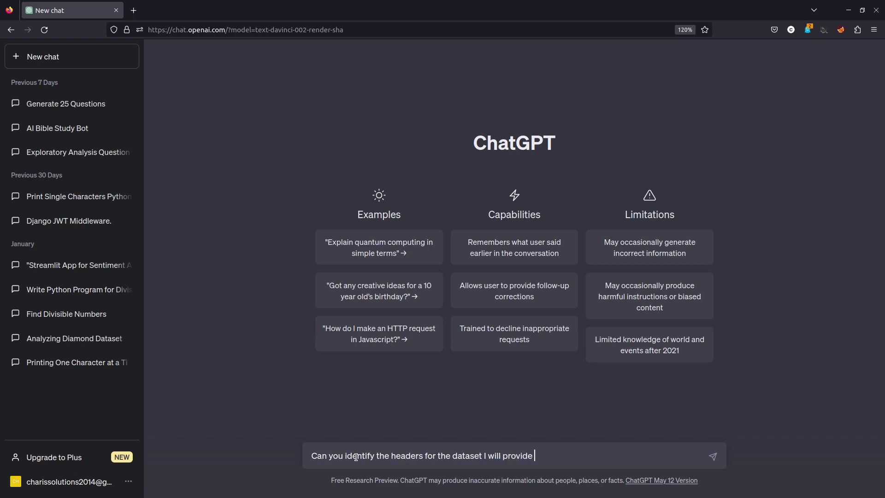
pyautogui.write('below')
pyautogui.press('Return')
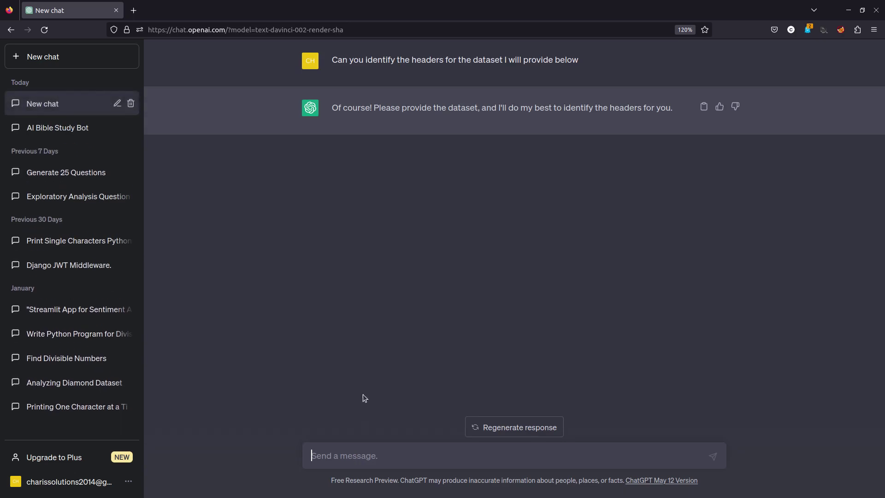
# - Send the copied adult.data records as the next message in the chat
pyautogui.hotkey('ctrl', 'v')
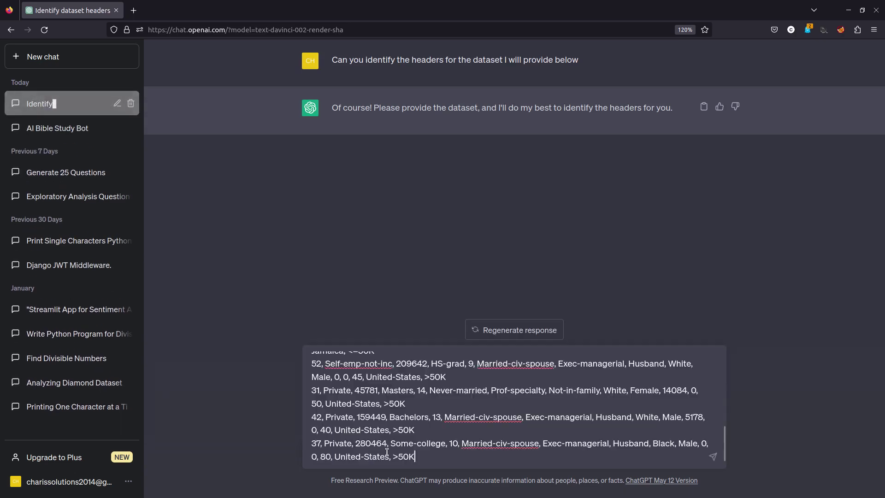
pyautogui.press('Return')
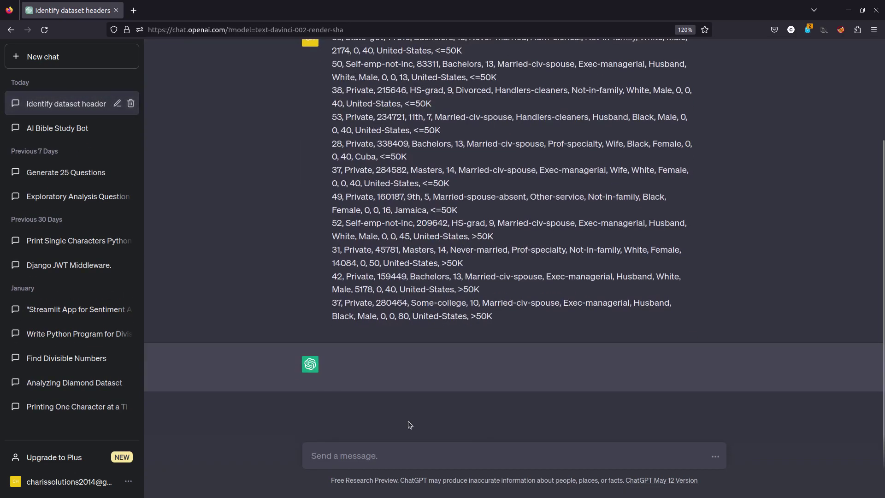
pyautogui.scroll(3, 553, 276)
pyautogui.scroll(3, 618, 293)
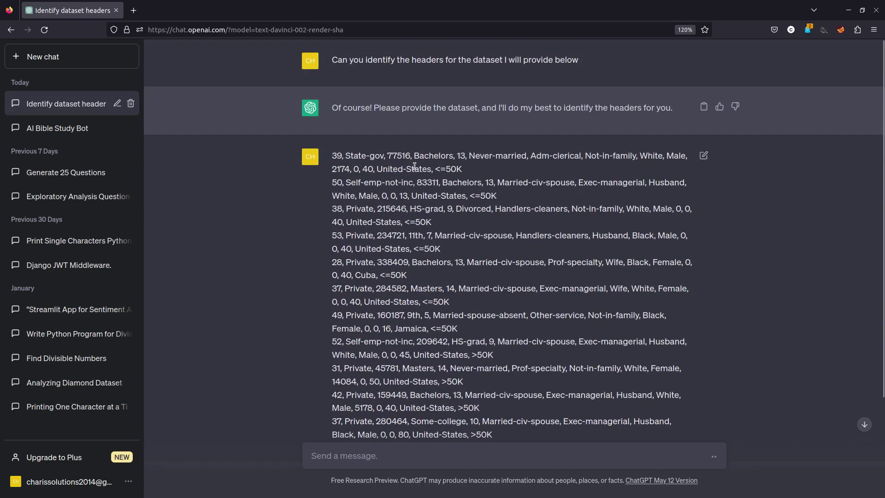
pyautogui.scroll(-3, 415, 231)
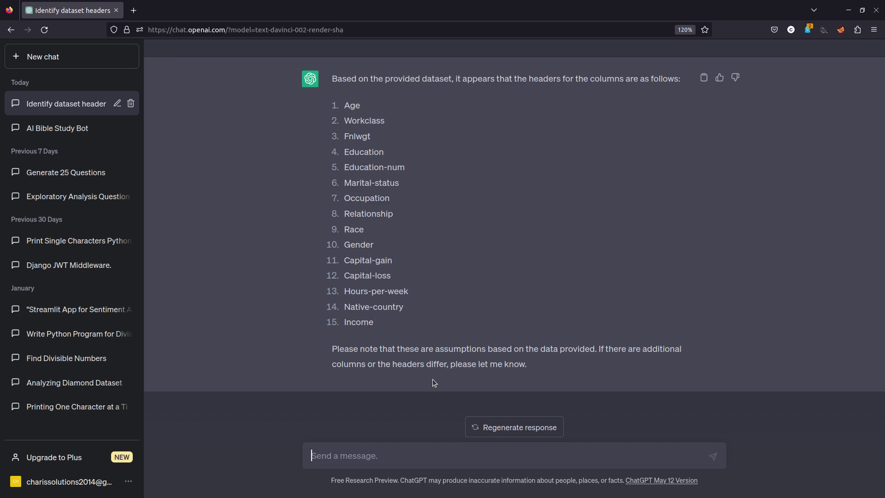
# - Compare the suggested column headers with the submitted records and with the original header list in Sublime Text
pyautogui.scroll(15, 433, 383)
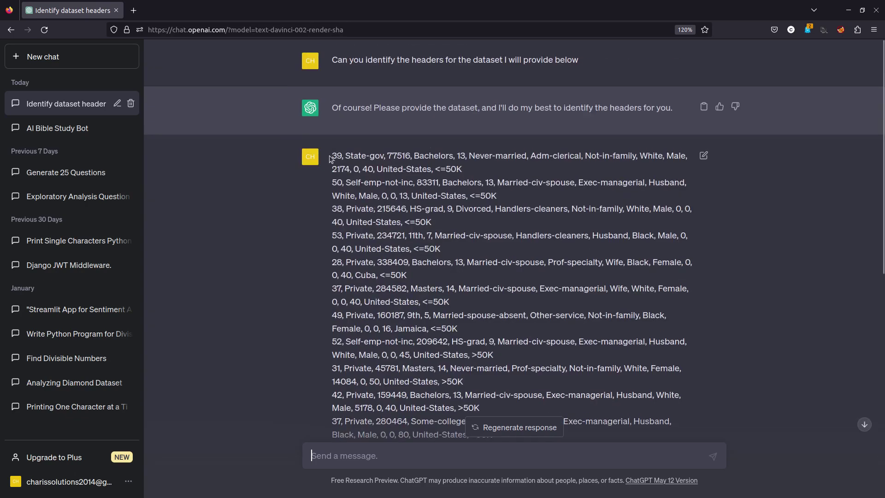
pyautogui.scroll(-5, 676, 161)
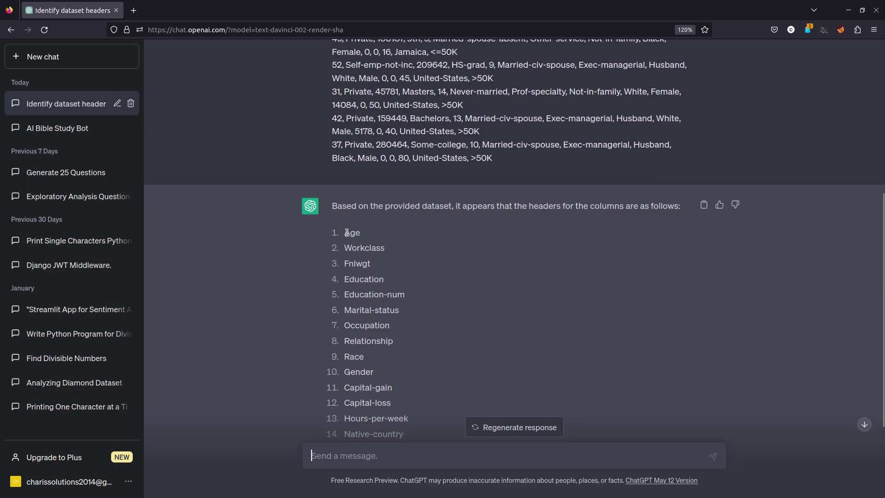
pyautogui.scroll(-3, 373, 334)
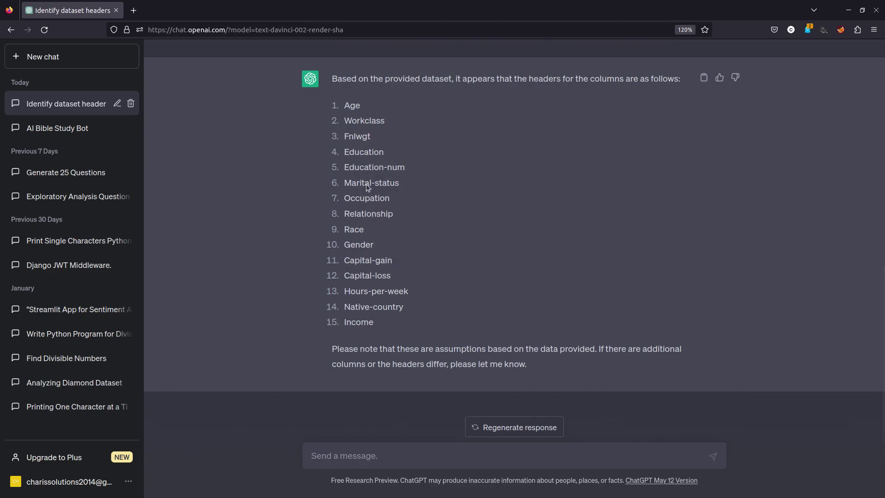
pyautogui.hotkey('alt', 'Tab')
pyautogui.click(466, 40)
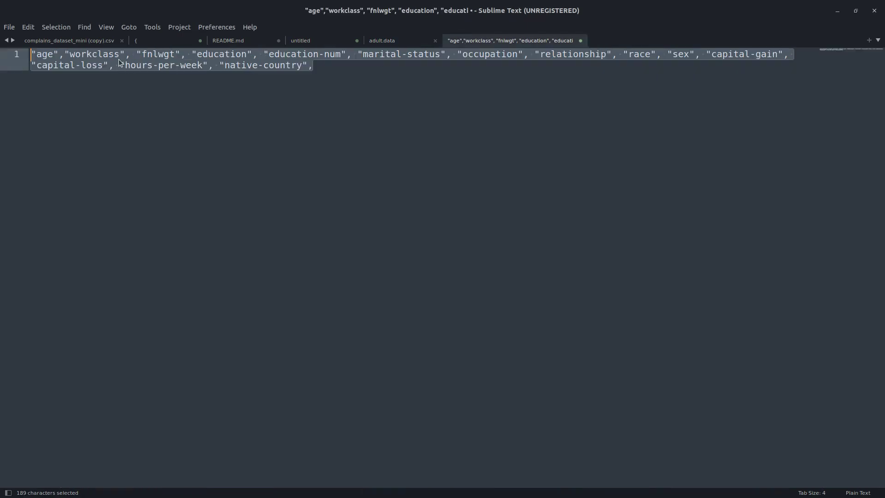
pyautogui.doubleClick(596, 13)
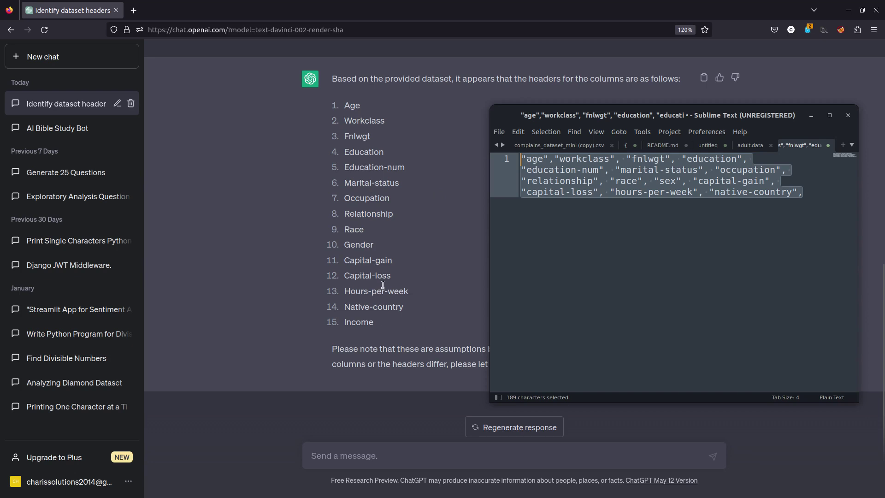
pyautogui.click(752, 145)
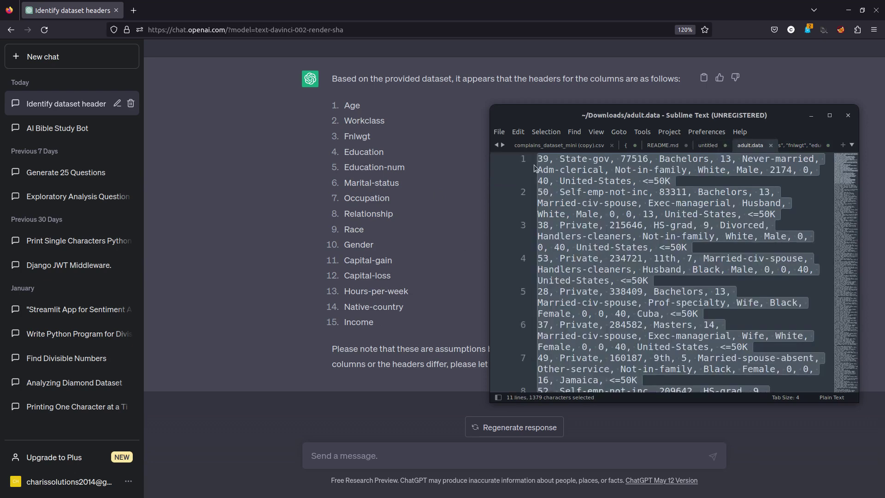
pyautogui.click(811, 146)
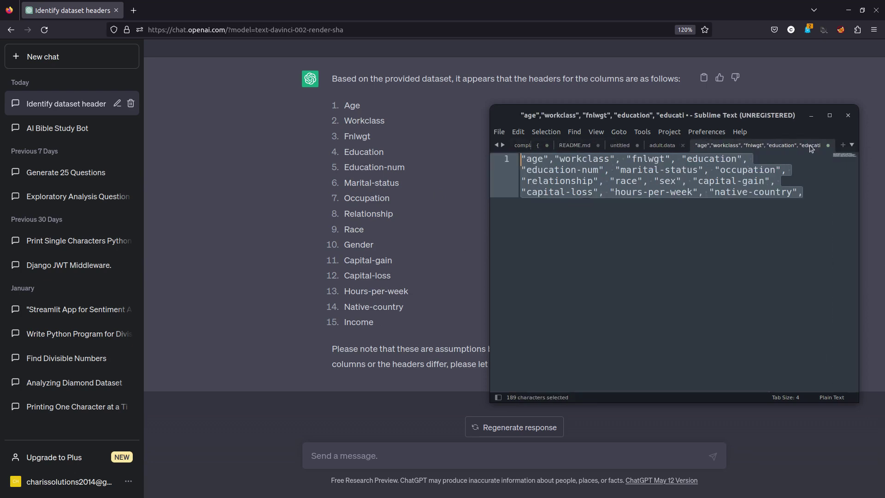
pyautogui.click(812, 116)
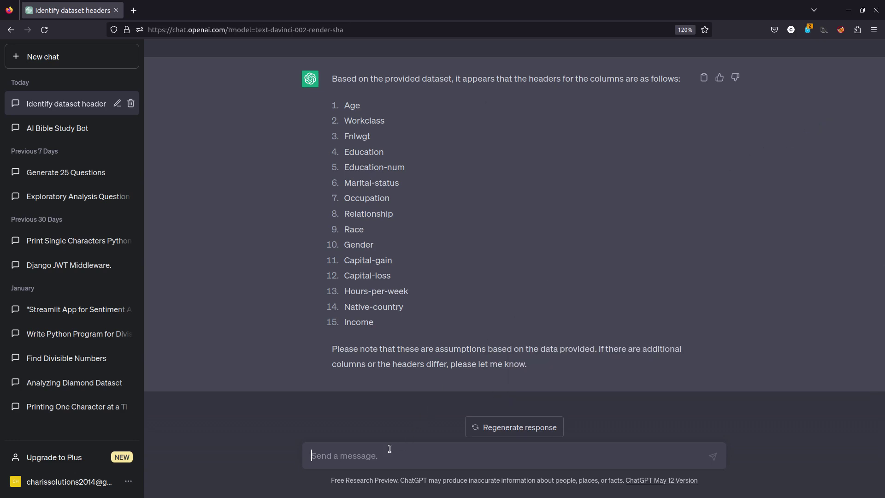
# - Send the prompt "Can you convert the dataset to a table with the headers you provided" and look over the resulting table
pyautogui.write('Can you convert the dataset to a table with the')
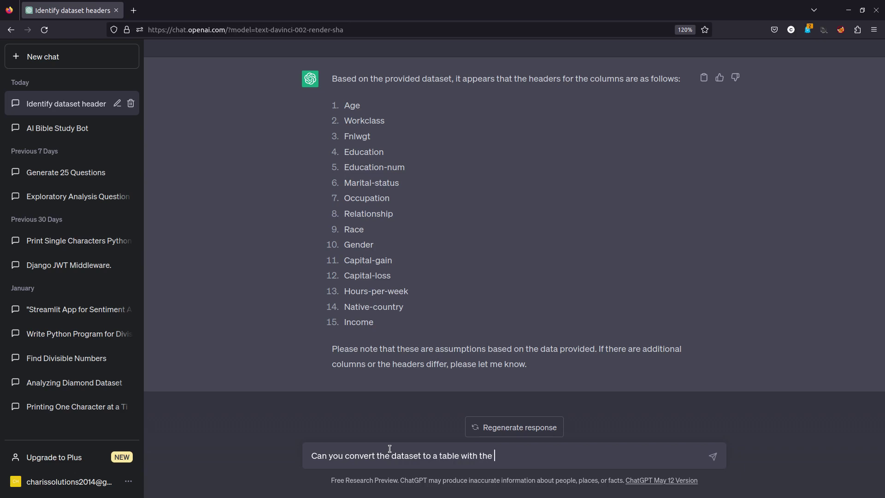
pyautogui.write(' headers yo')
pyautogui.write('u r')
pyautogui.write(' provided')
pyautogui.press('Return')
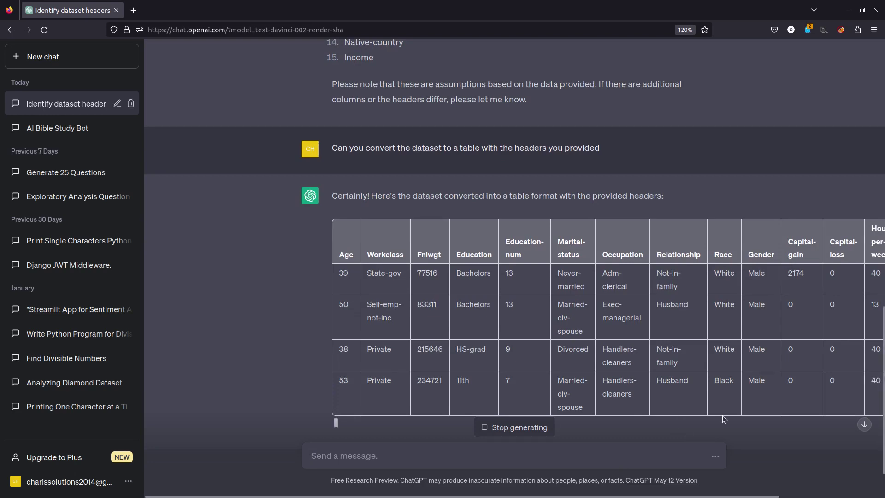
pyautogui.hscroll(3, 544, 268)
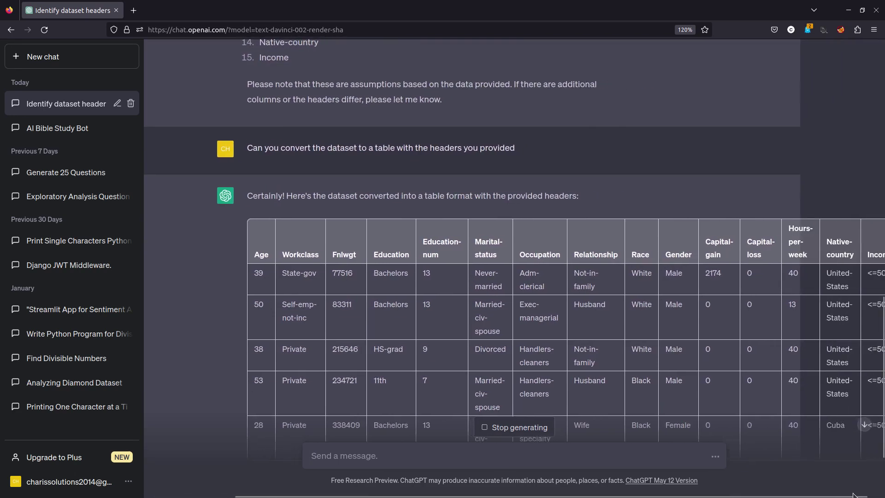
pyautogui.scroll(-3, 577, 306)
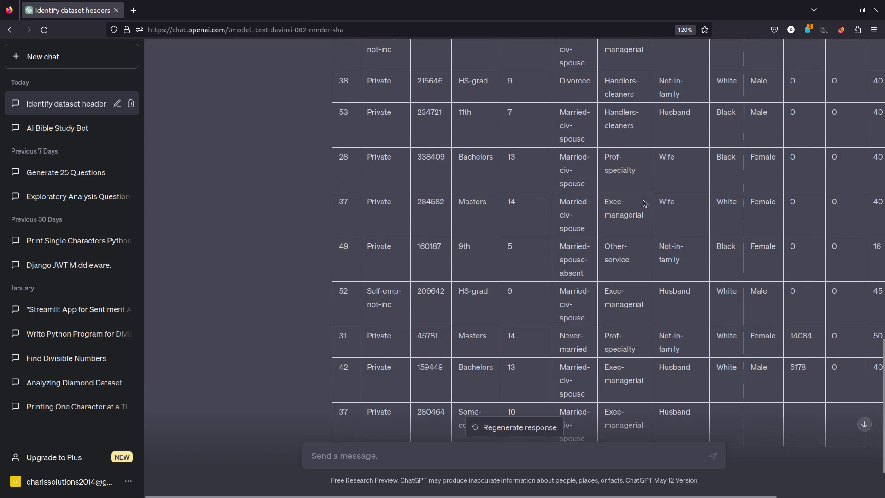
pyautogui.scroll(-3, 623, 220)
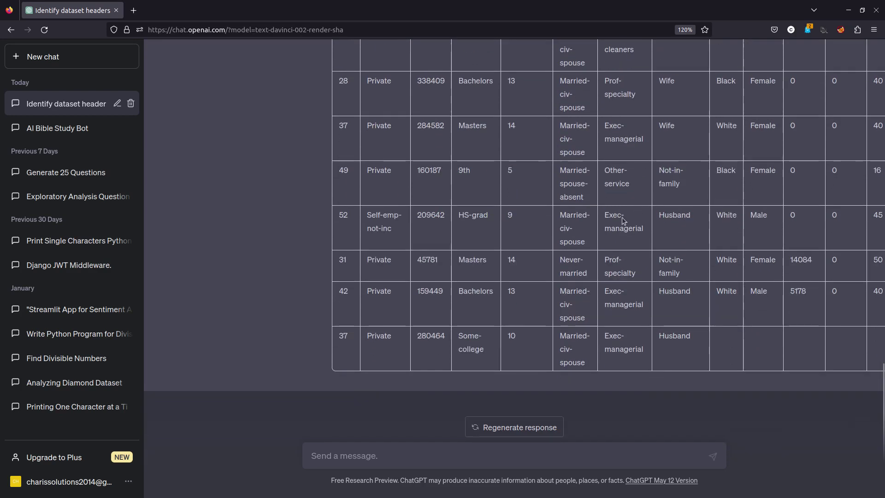
# - Send the prompt "Can you convert this into an sql table" and look over the generated SQL code
pyautogui.click(380, 456)
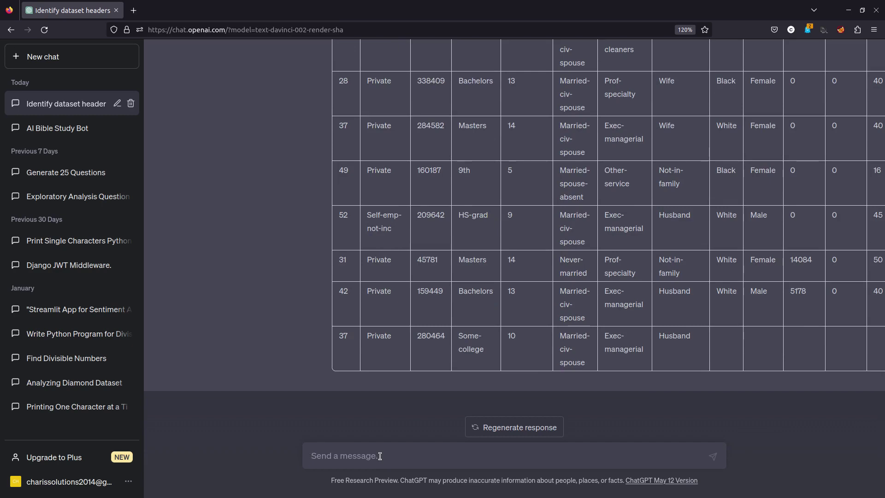
pyautogui.scroll(5, 416, 311)
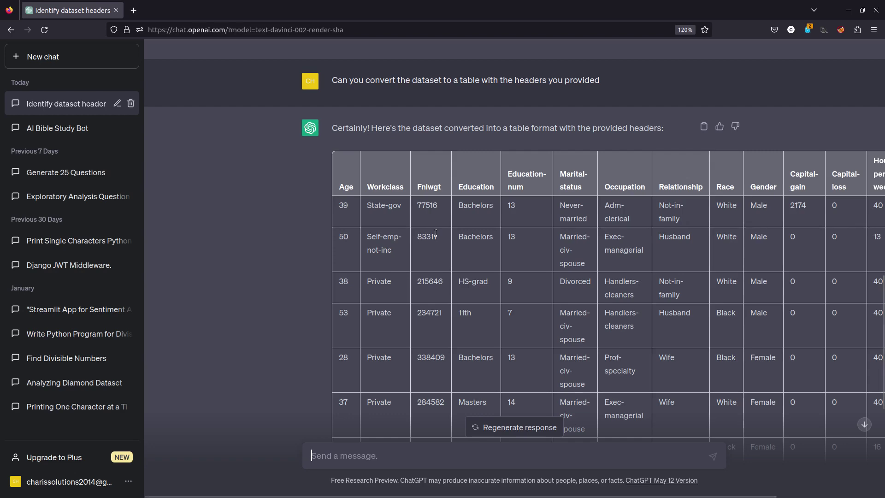
pyautogui.scroll(-5, 437, 246)
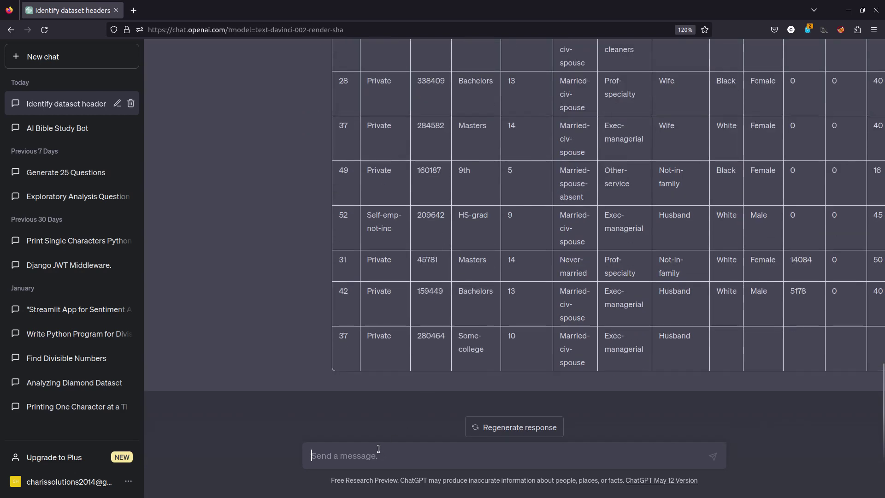
pyautogui.write('Can ')
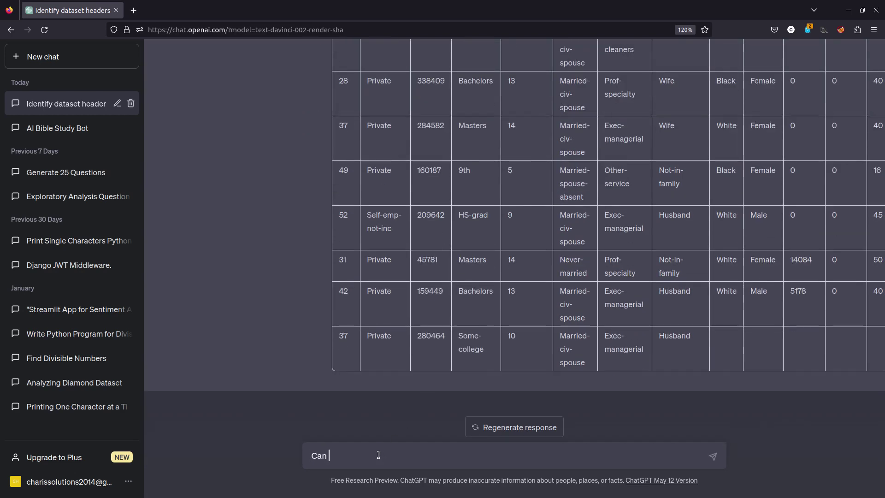
pyautogui.write('you write')
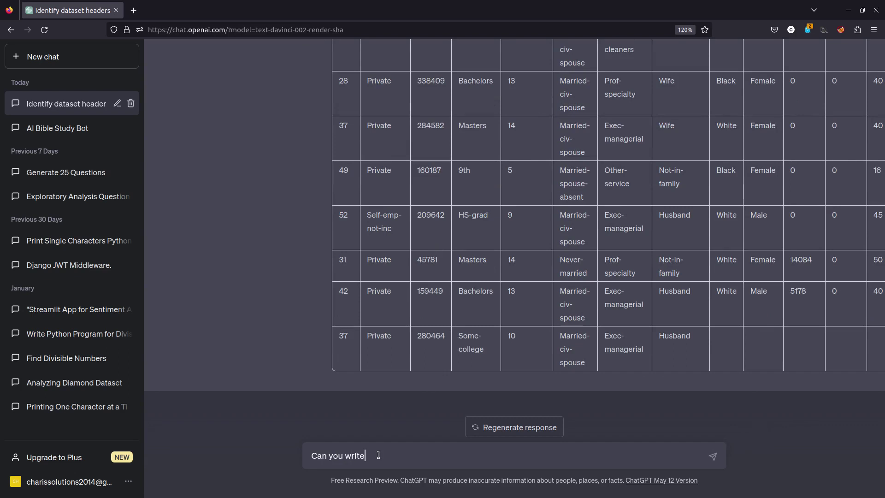
pyautogui.press('BackSpace')
pyautogui.press('BackSpace')
pyautogui.press('BackSpace')
pyautogui.press('BackSpace')
pyautogui.press('BackSpace')
pyautogui.write('convert this')
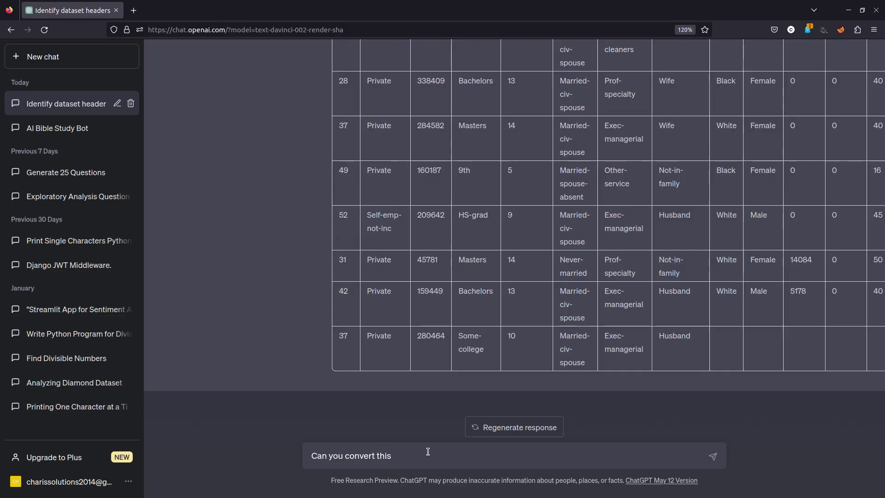
pyautogui.write('into an sql table')
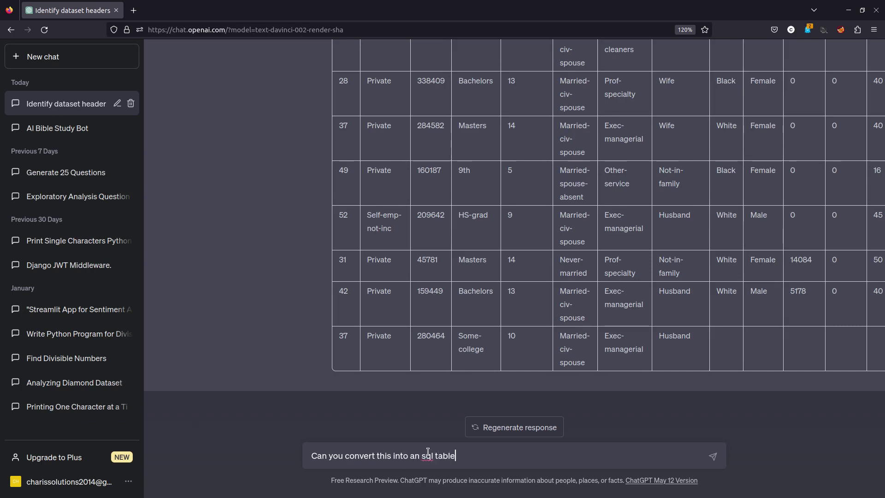
pyautogui.press('Return')
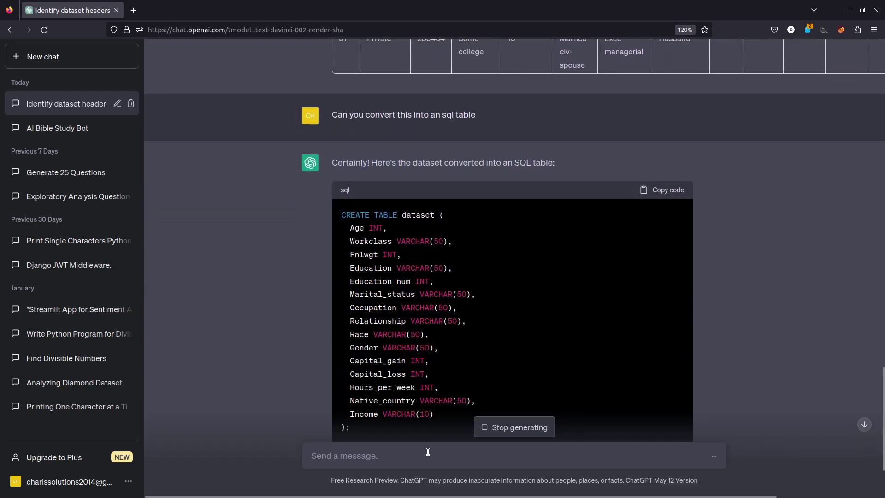
pyautogui.scroll(9, 468, 365)
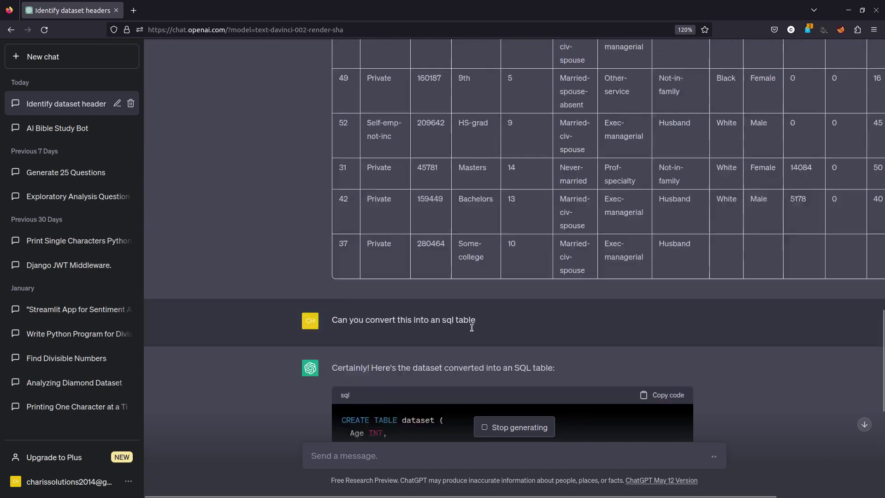
pyautogui.scroll(-6, 457, 176)
pyautogui.scroll(-7, 463, 191)
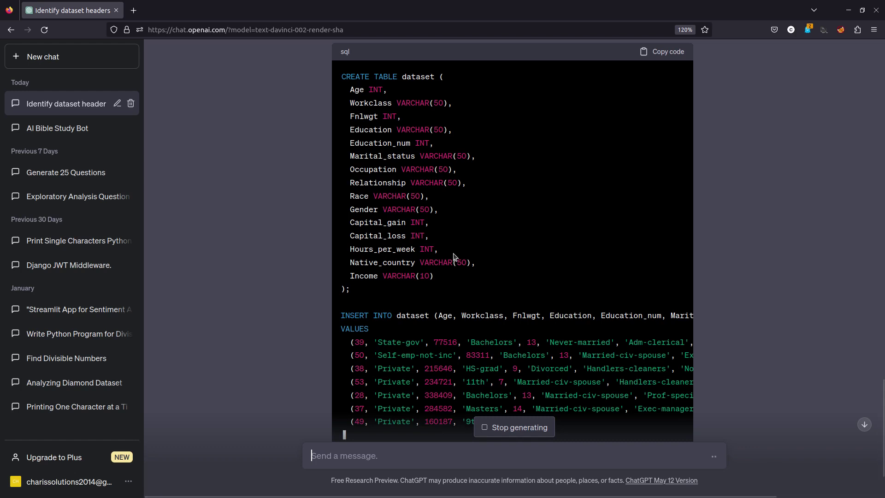
# - Read through the generated CREATE TABLE and INSERT INTO statements for the dataset, including the inserted records
pyautogui.scroll(-2, 460, 247)
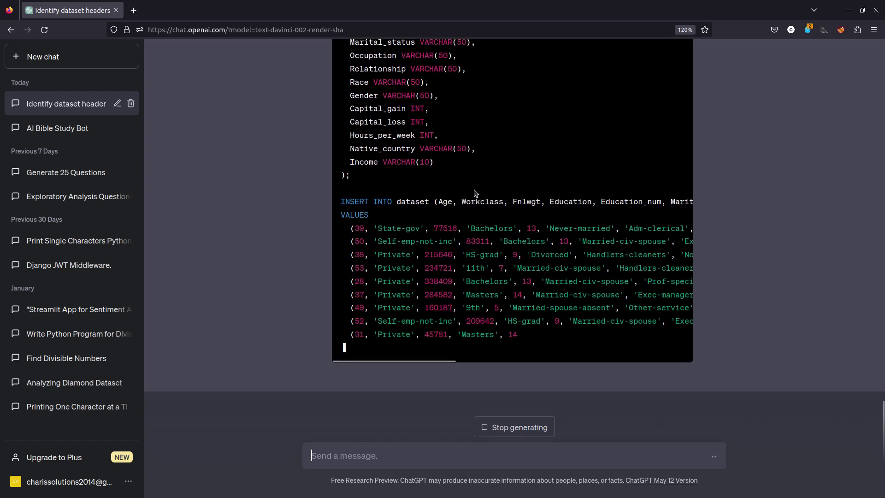
pyautogui.scroll(5, 399, 219)
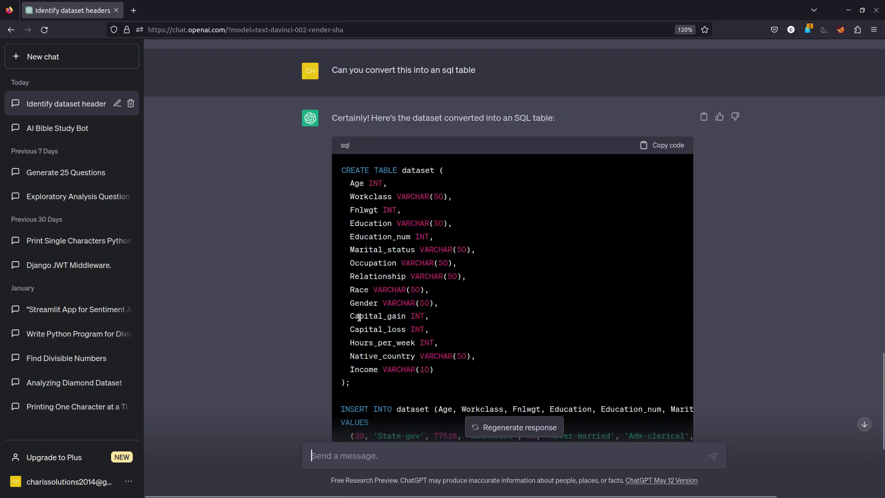
pyautogui.scroll(-5, 371, 378)
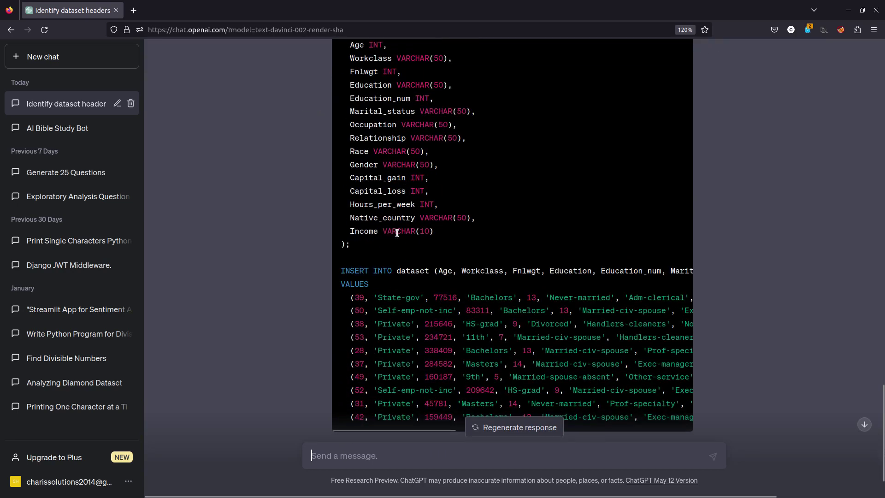
pyautogui.scroll(-3, 422, 263)
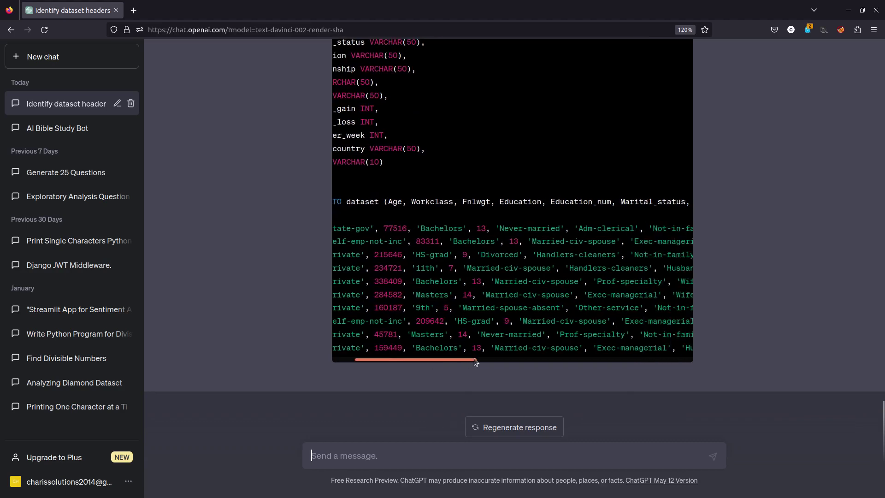
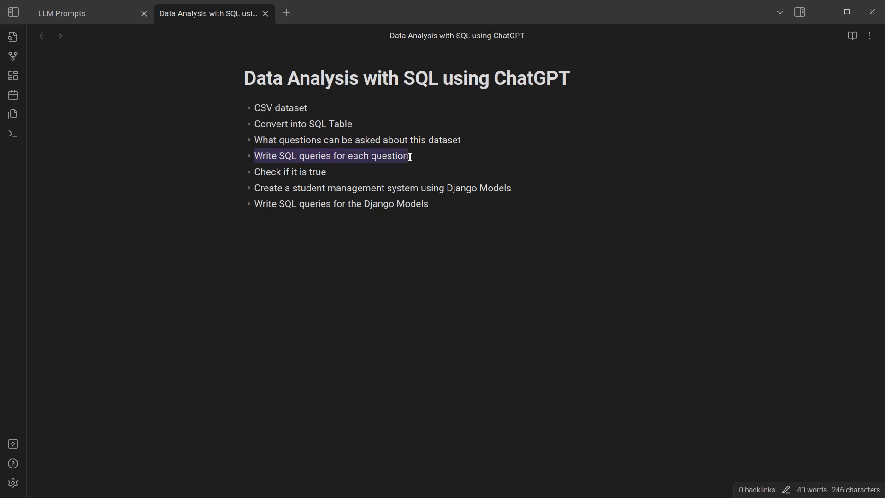
# - Return from the "Data Analysis with SQL using ChatGPT" note to the chat and compare the completed SQL script with the earlier version
pyautogui.click(822, 11)
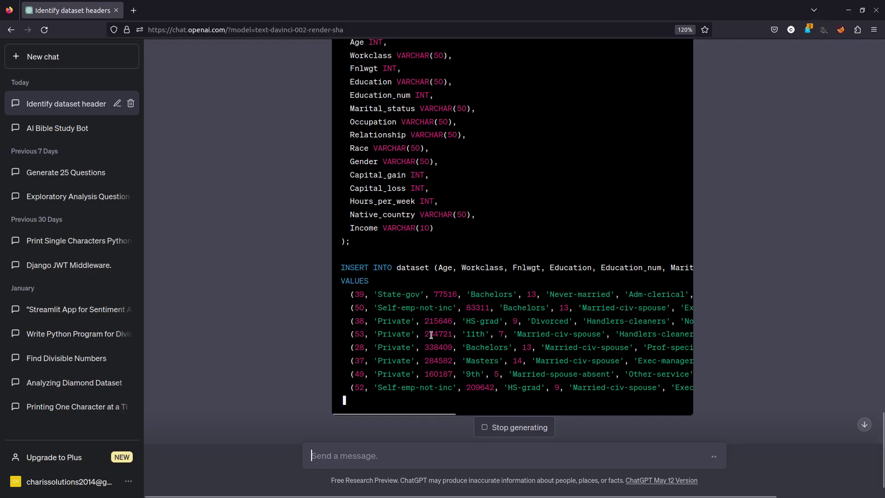
pyautogui.scroll(-3, 435, 336)
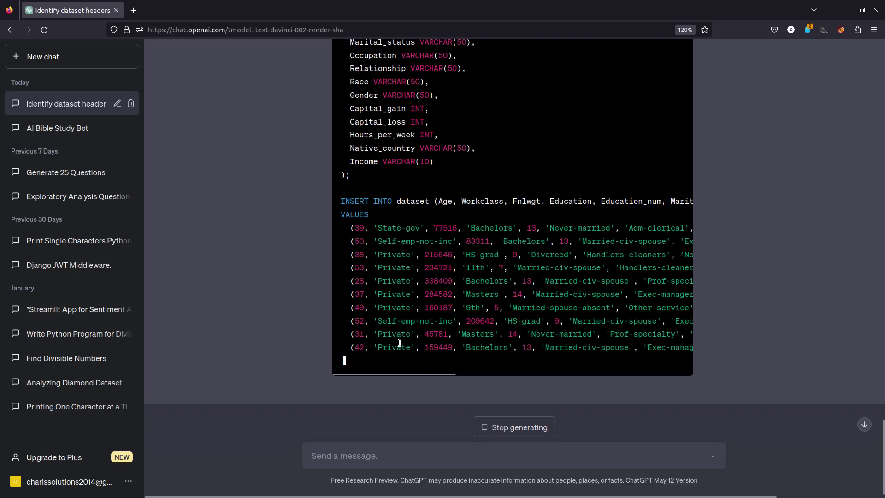
pyautogui.scroll(10, 412, 309)
pyautogui.scroll(5, 412, 310)
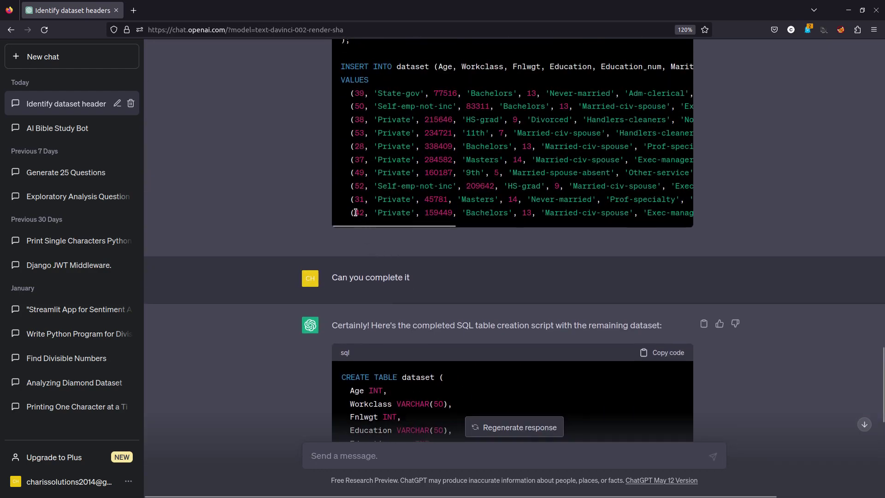
pyautogui.scroll(-15, 389, 215)
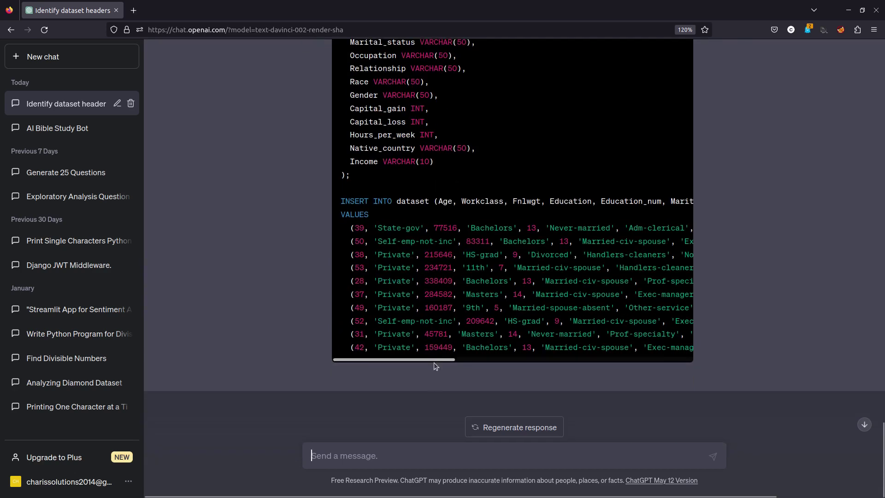
pyautogui.moveTo(436, 361)
pyautogui.mouseDown()
pyautogui.moveTo(667, 361)
pyautogui.moveTo(421, 360)
pyautogui.mouseUp()
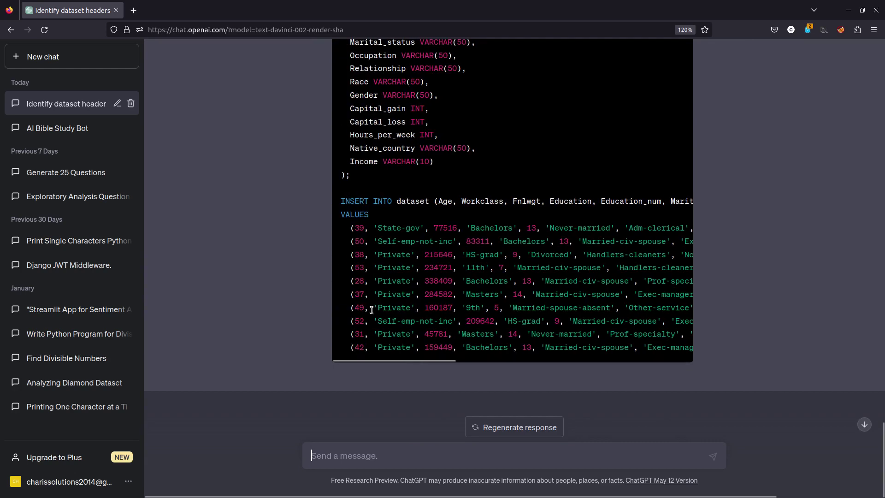
pyautogui.scroll(5, 399, 235)
pyautogui.scroll(-5, 409, 272)
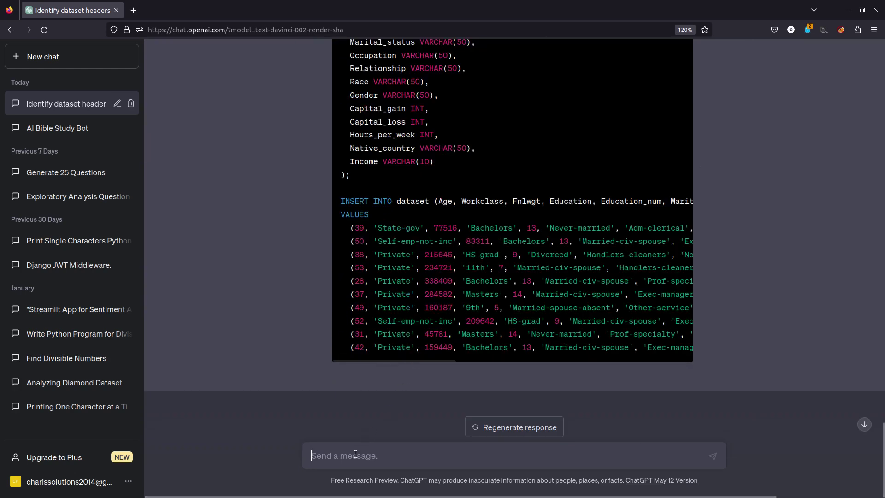
# - Send the prompt "Based on the table and data what are some of the question we can ask, give me 20 questions"
pyautogui.write('Base')
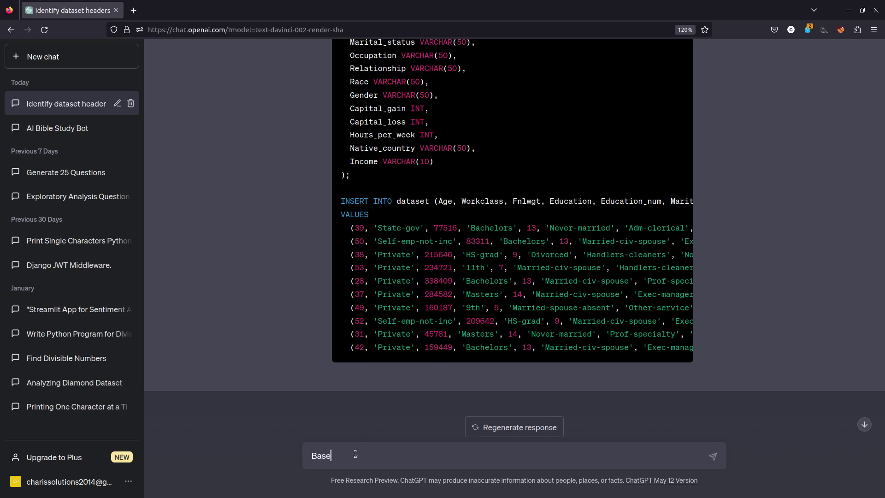
pyautogui.write('d on the table and data what ')
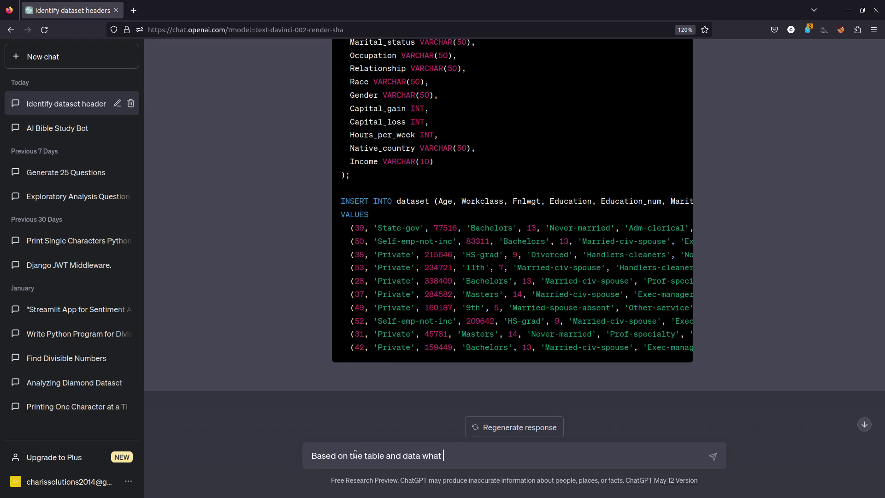
pyautogui.write('are some of the question we c')
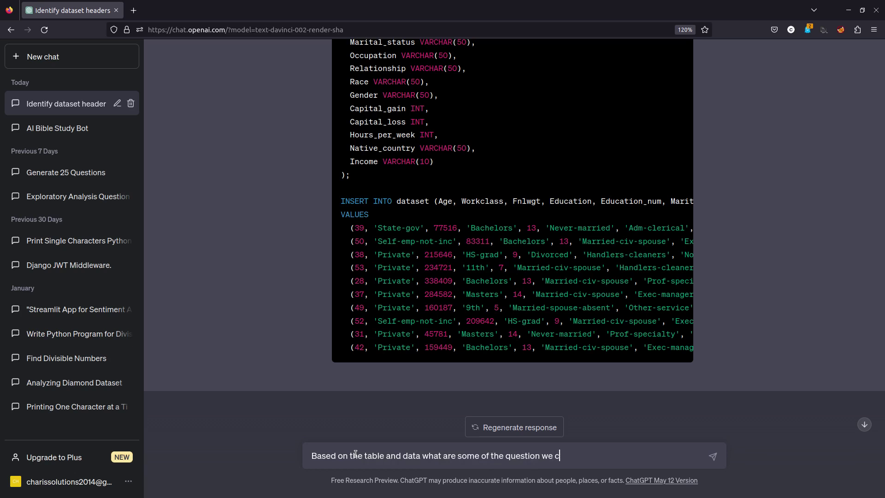
pyautogui.write('an ask, give me 20 questions')
pyautogui.press('Return')
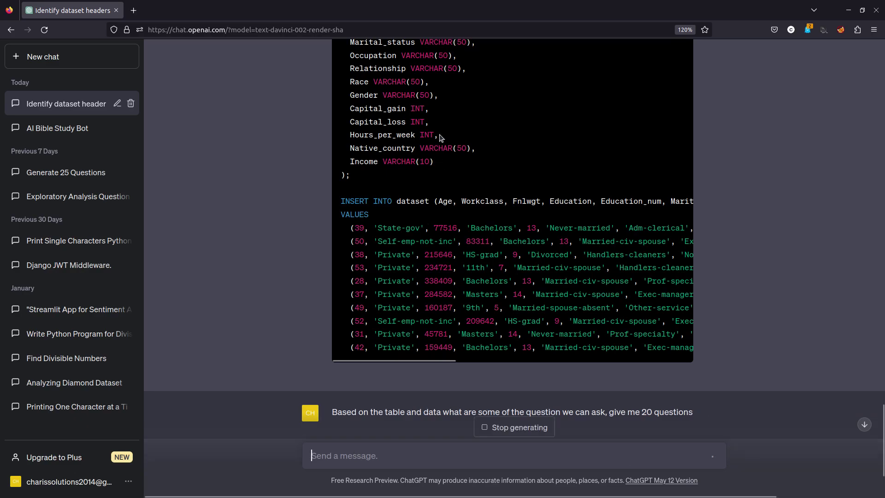
# - Look back at the dataset table, and read through the list of example questions in the reply
pyautogui.scroll(15, 444, 118)
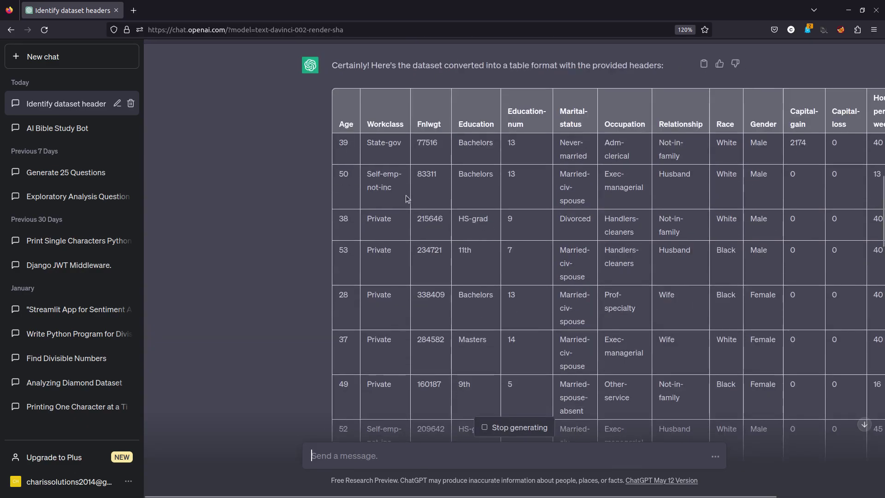
pyautogui.scroll(-10, 432, 234)
pyautogui.scroll(-20, 431, 234)
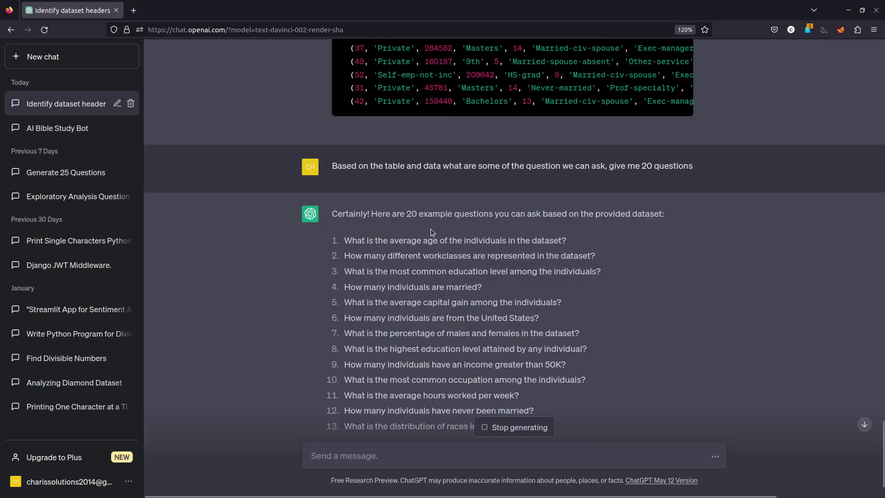
pyautogui.scroll(-3, 437, 253)
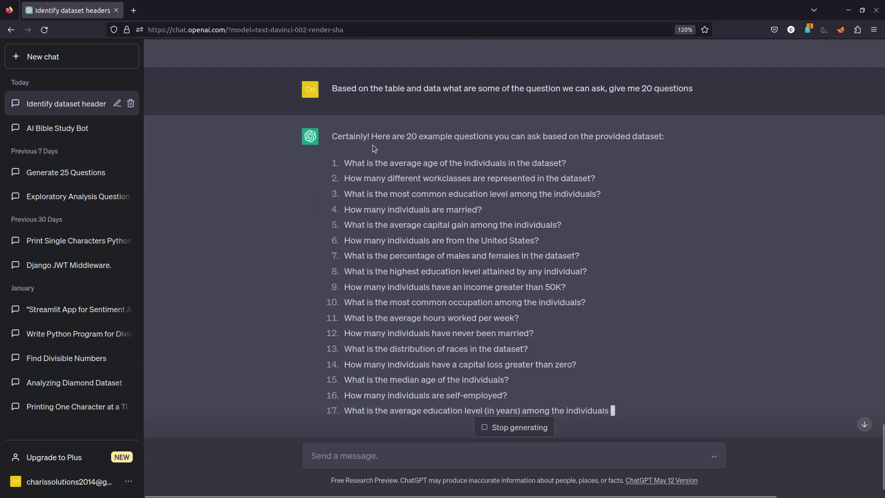
pyautogui.scroll(-3, 420, 178)
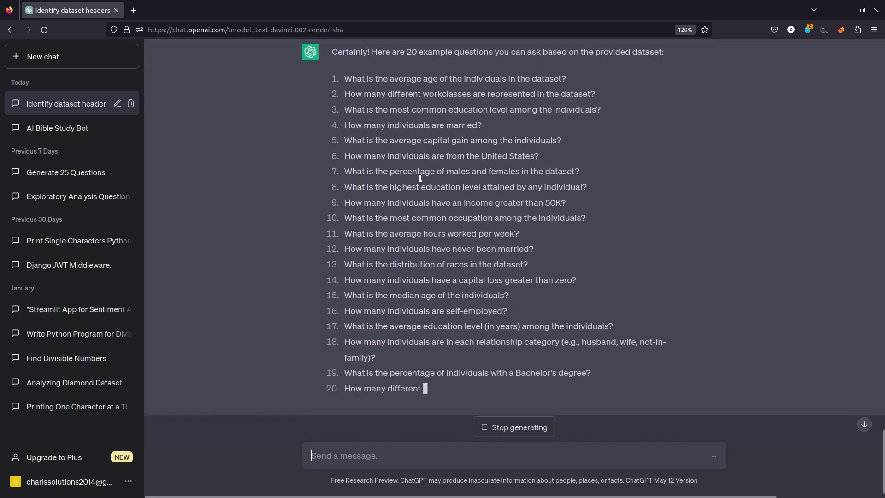
pyautogui.scroll(3, 427, 161)
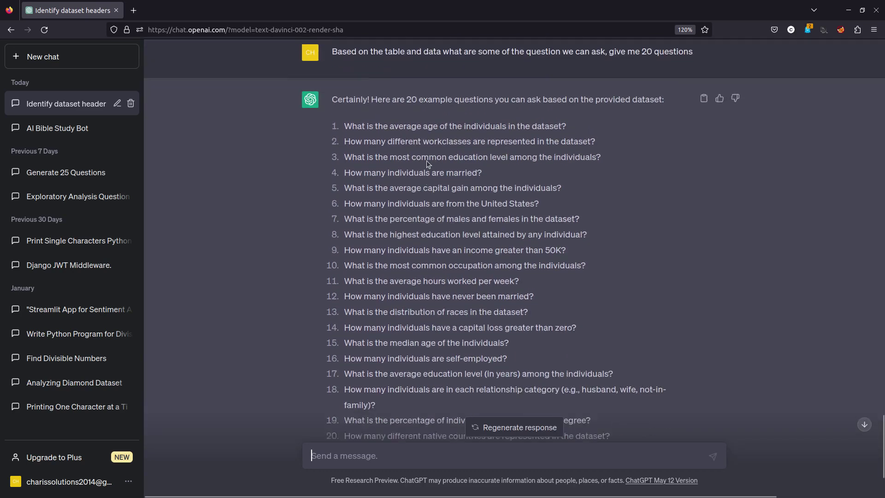
pyautogui.scroll(-5, 439, 192)
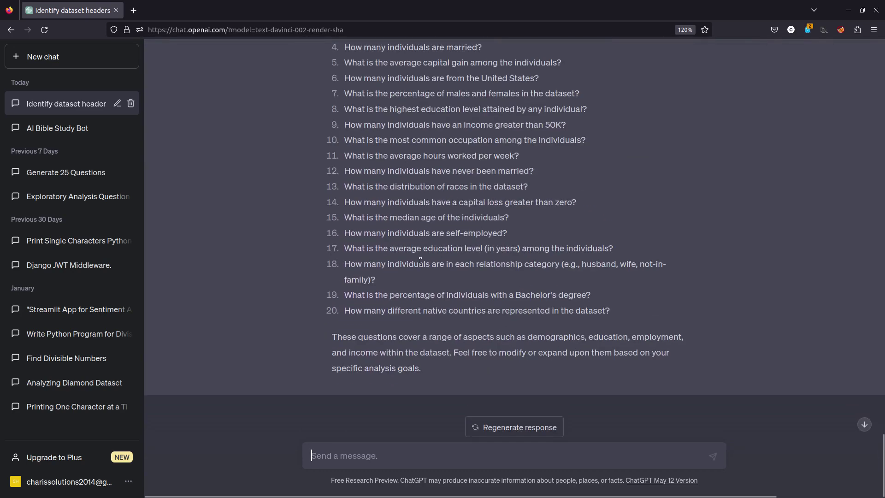
pyautogui.scroll(4, 420, 226)
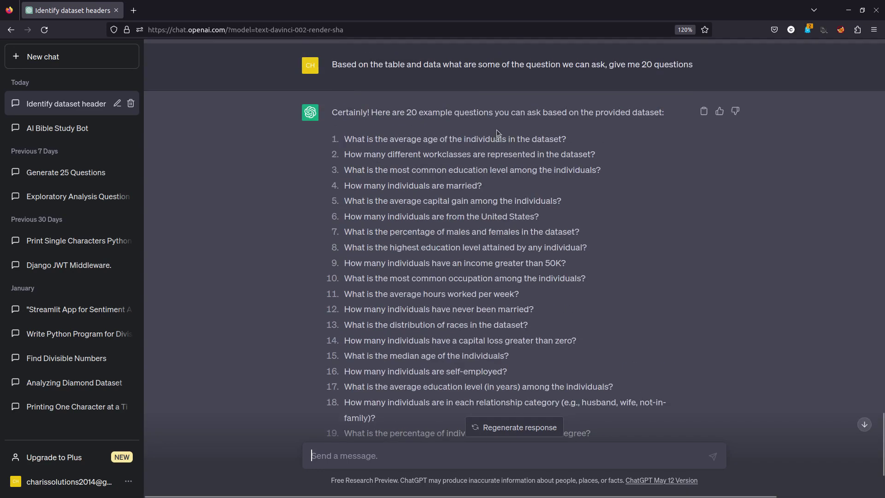
pyautogui.scroll(-4, 526, 150)
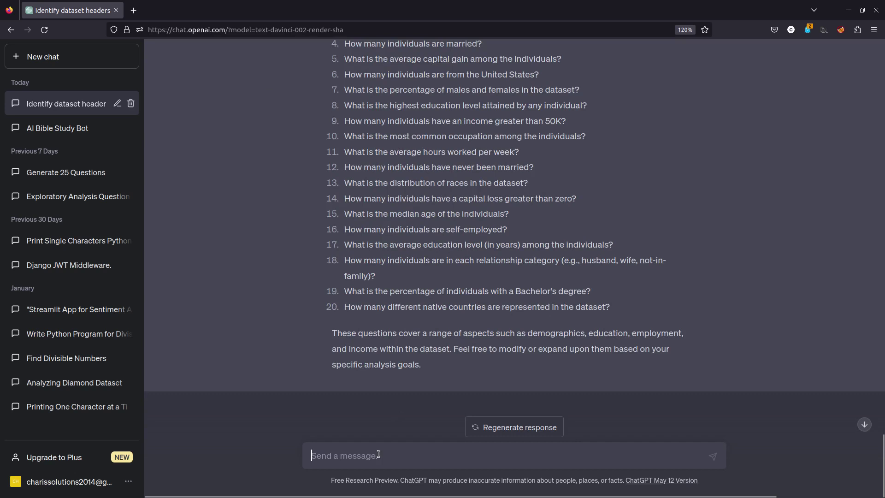
# - Send the prompt "Can you generate the SQL queries for each question"
pyautogui.write('Can')
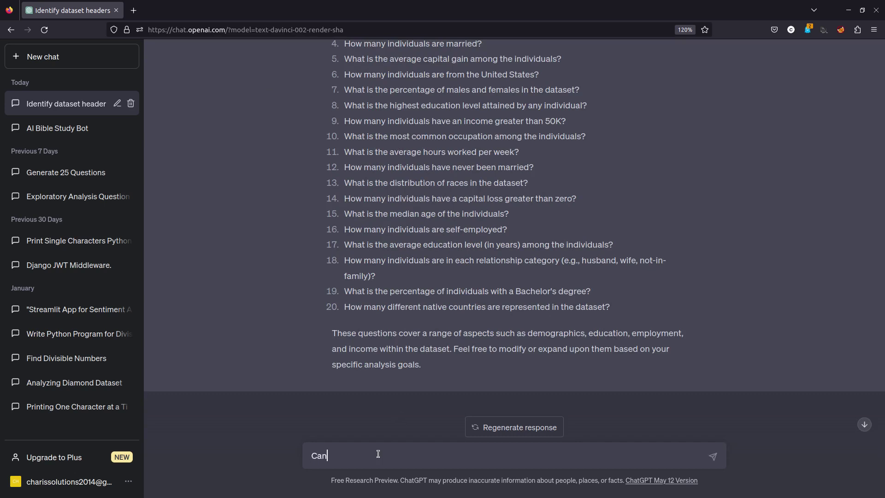
pyautogui.write(' you generate the SQL quer')
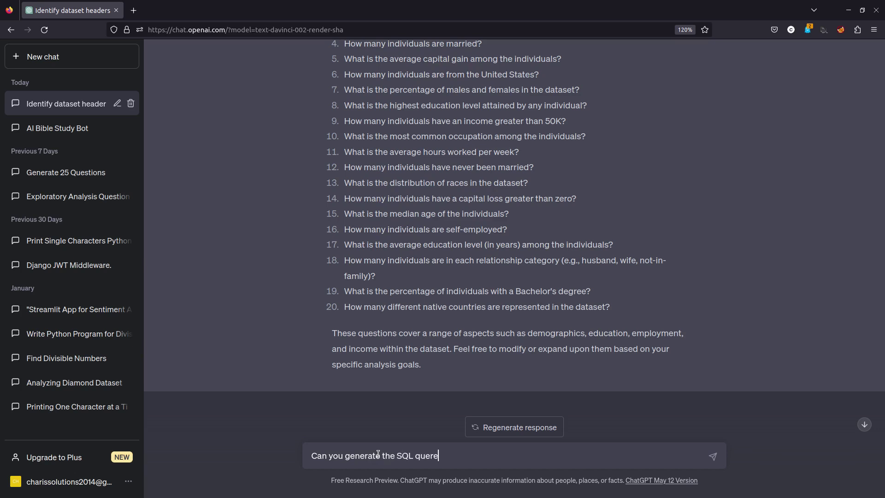
pyautogui.write('ies for each question')
pyautogui.press('Return')
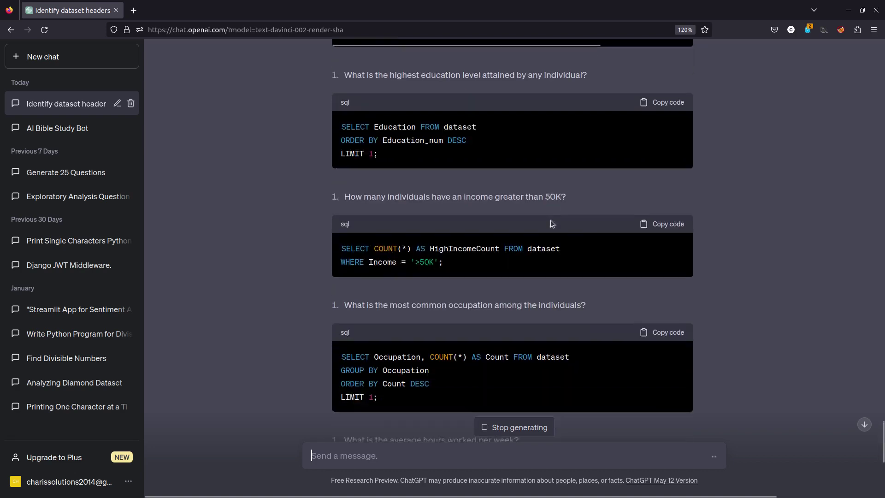
# - Examine the generated SQL queries and compare them with the original list of 20 questions
pyautogui.scroll(9, 551, 222)
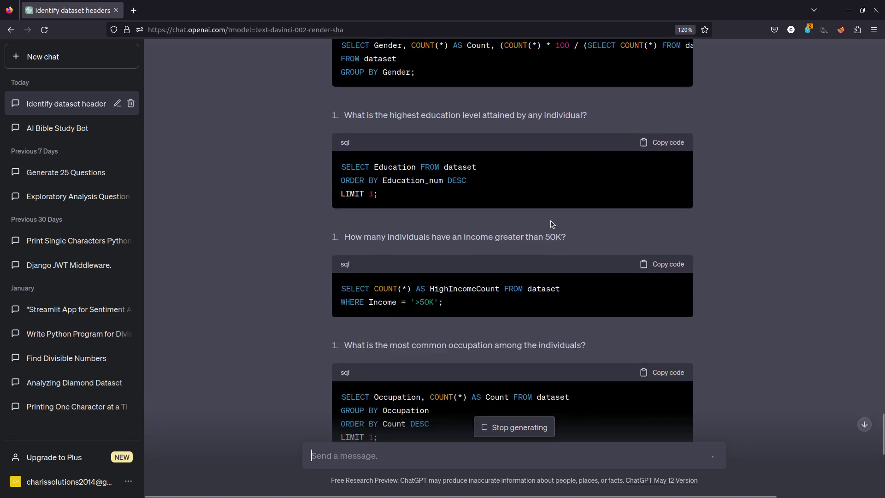
pyautogui.scroll(15, 551, 221)
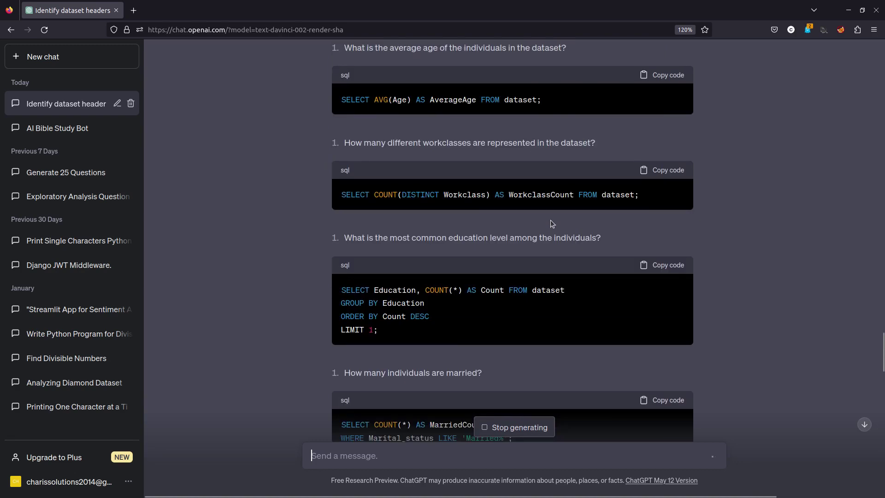
pyautogui.scroll(7, 557, 218)
pyautogui.scroll(-5, 364, 276)
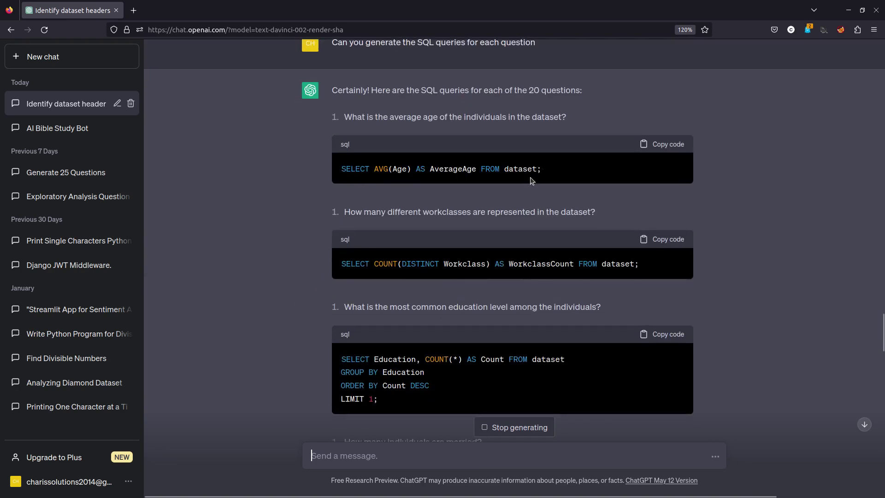
pyautogui.scroll(-15, 399, 170)
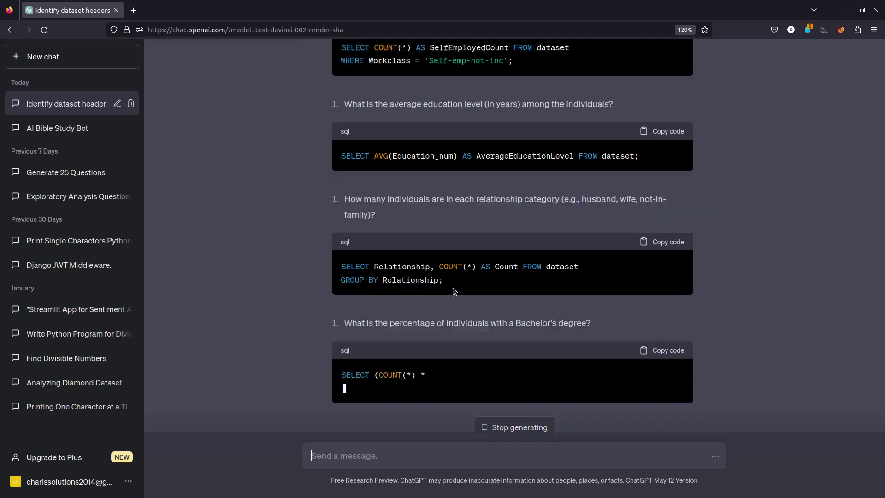
pyautogui.scroll(10, 452, 277)
pyautogui.scroll(20, 451, 271)
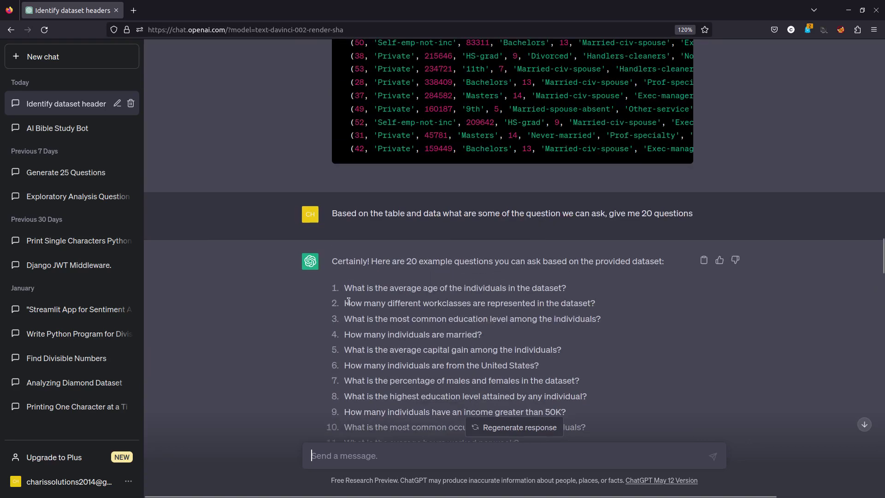
pyautogui.scroll(-10, 410, 341)
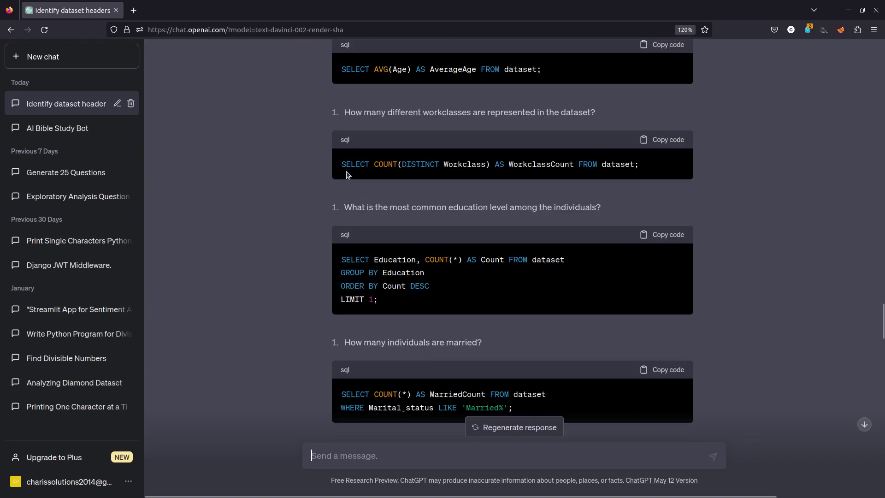
pyautogui.scroll(3, 347, 175)
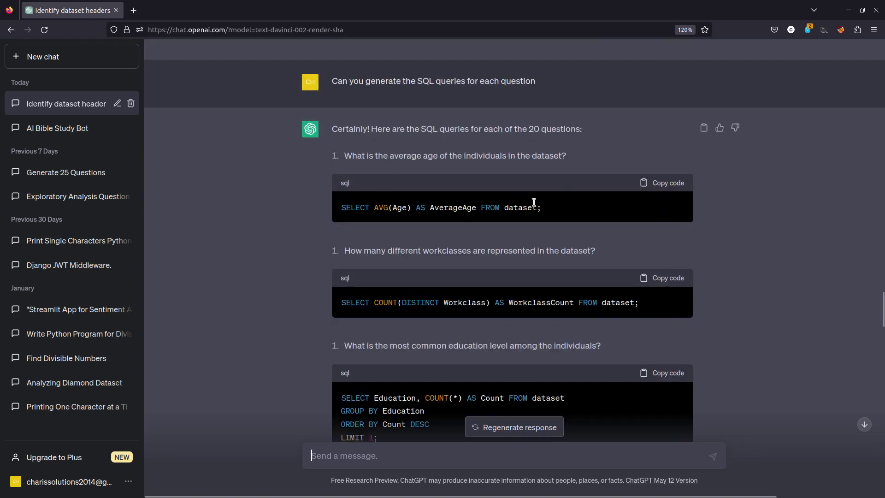
pyautogui.scroll(-20, 467, 297)
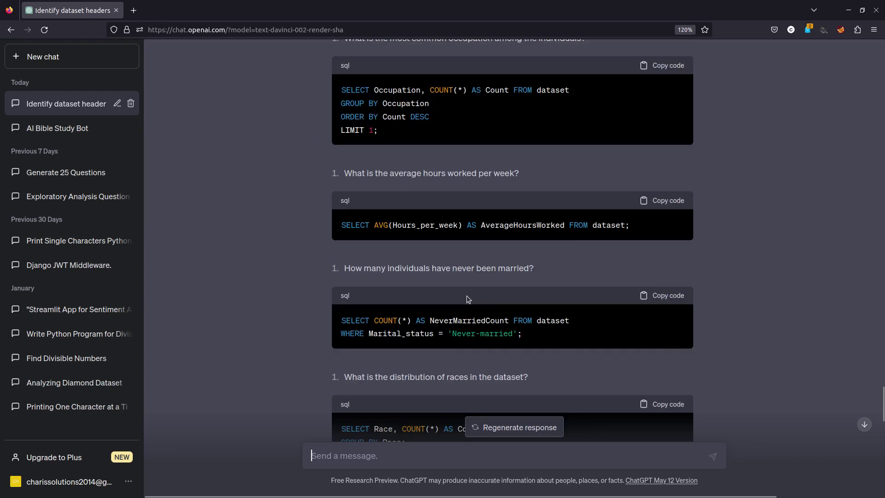
pyautogui.scroll(-15, 466, 299)
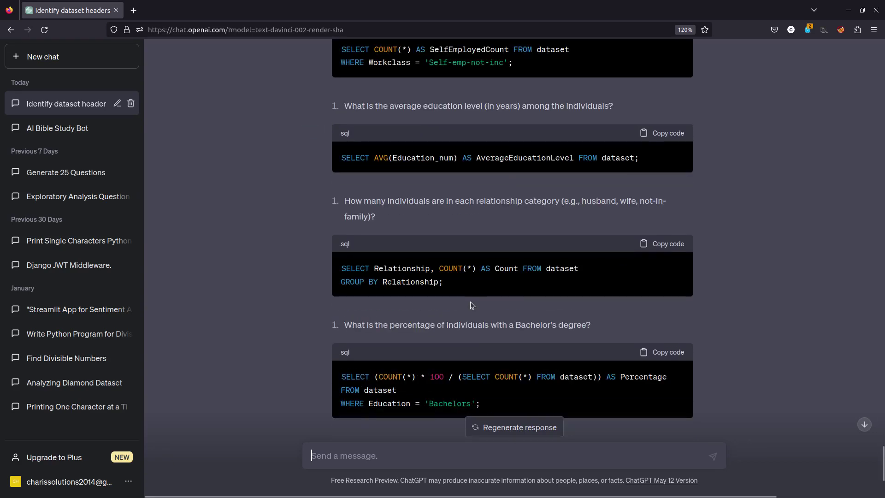
# - Send the message "Cool" in reply to the generated SQL queries
pyautogui.scroll(-5, 470, 302)
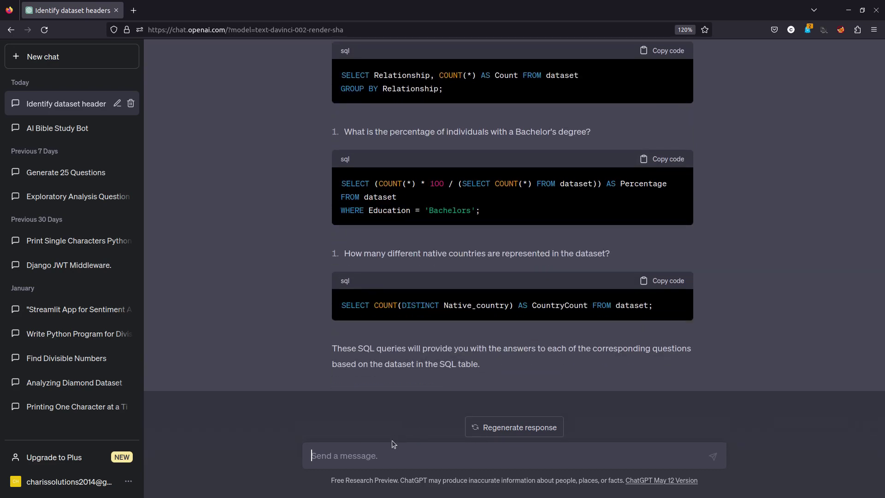
pyautogui.write('Cool')
pyautogui.press('Return')
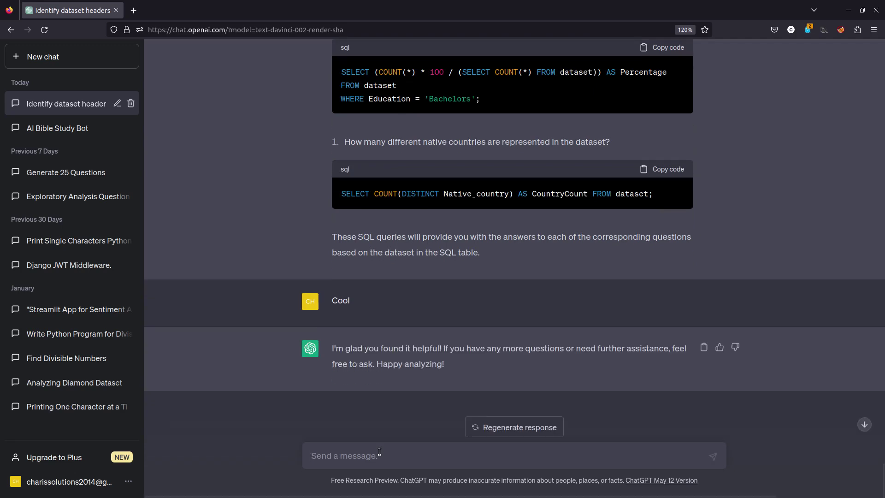
# - Look back through the generated SQL queries up to the first question
pyautogui.scroll(12, 479, 138)
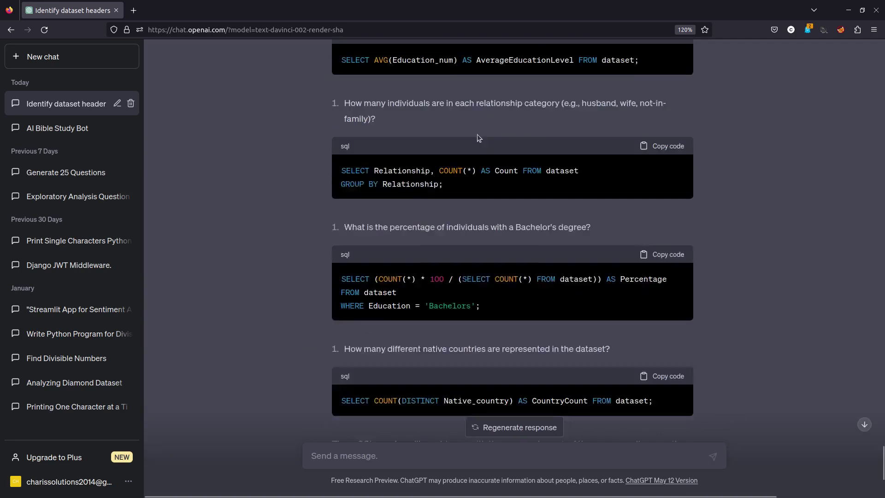
pyautogui.scroll(10, 377, 153)
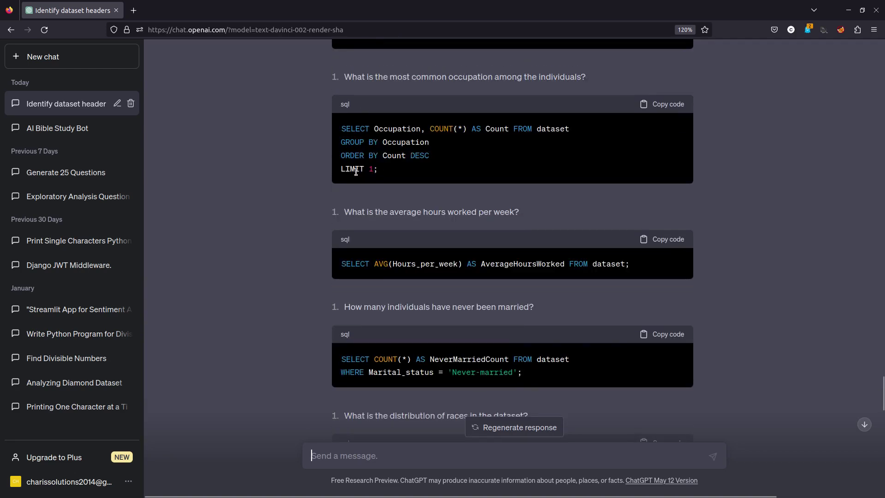
pyautogui.scroll(-4, 379, 151)
pyautogui.scroll(10, 380, 152)
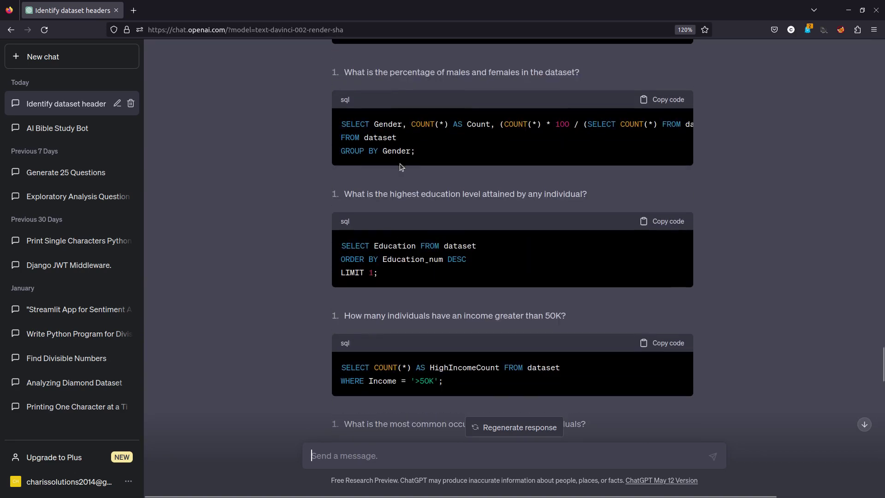
pyautogui.scroll(15, 412, 166)
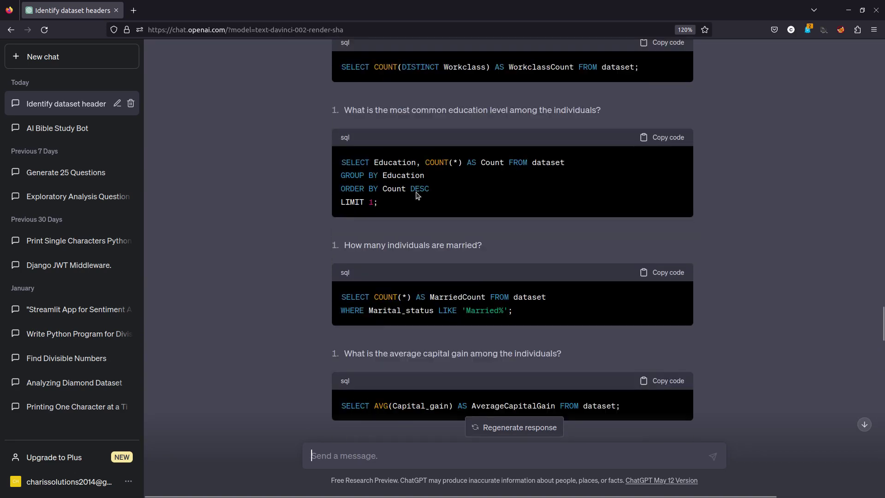
pyautogui.scroll(3, 417, 192)
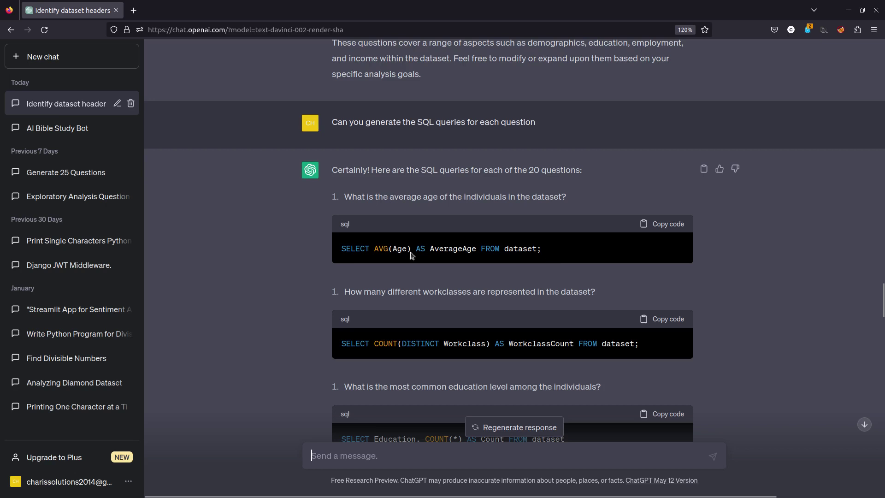
# - Examine the queries for average age, most common education level and married individuals, highlighting their key clauses
pyautogui.moveTo(557, 252); pyautogui.dragTo(342, 252)
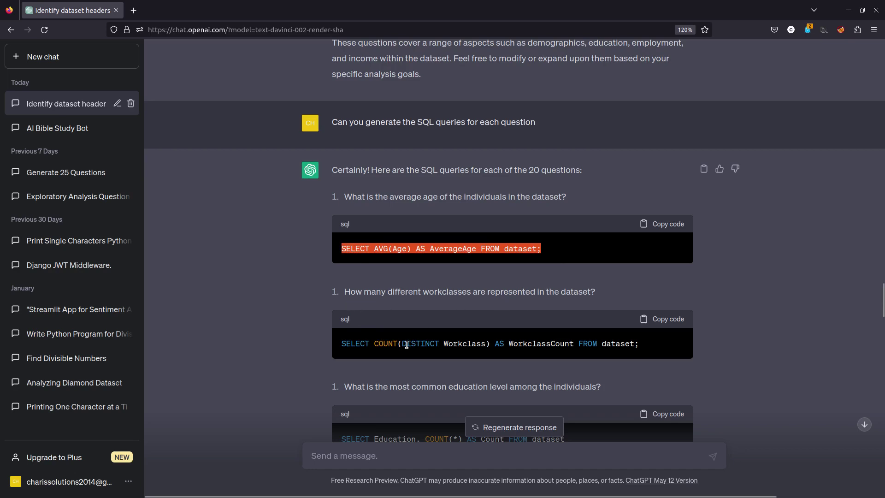
pyautogui.scroll(-3, 517, 343)
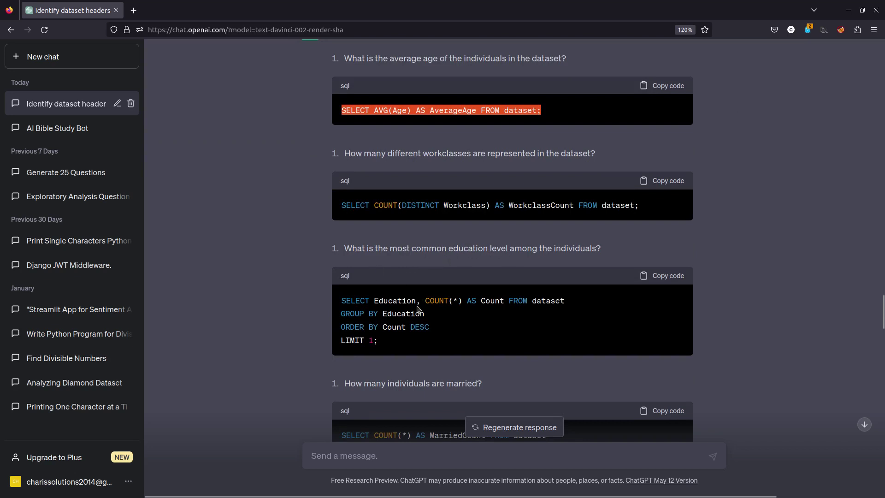
pyautogui.moveTo(341, 313); pyautogui.dragTo(441, 336)
pyautogui.scroll(-4, 435, 329)
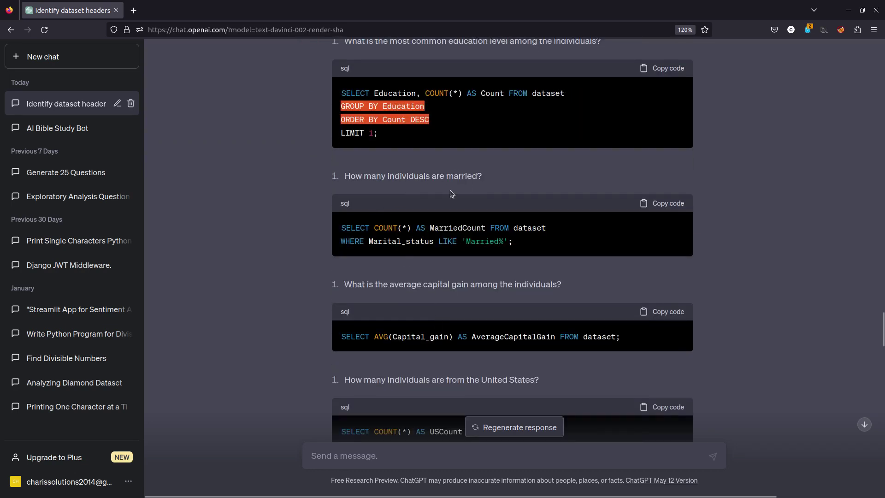
pyautogui.moveTo(369, 241); pyautogui.dragTo(463, 242)
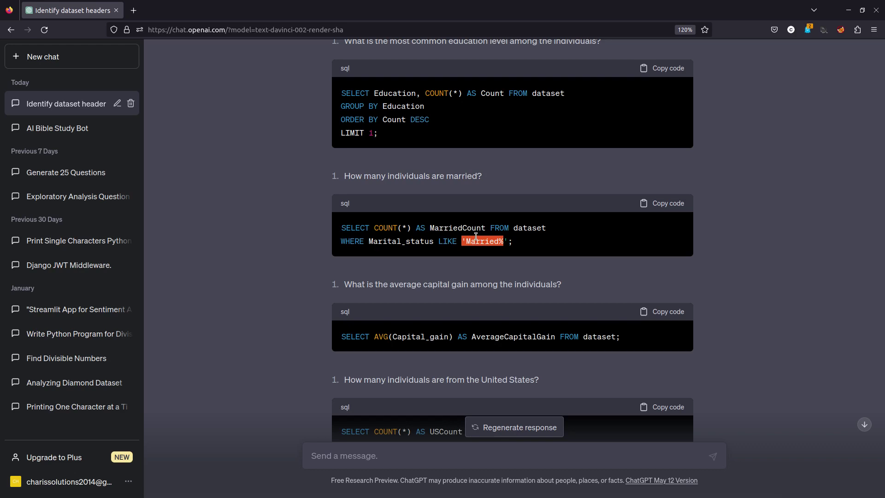
pyautogui.scroll(-20, 476, 236)
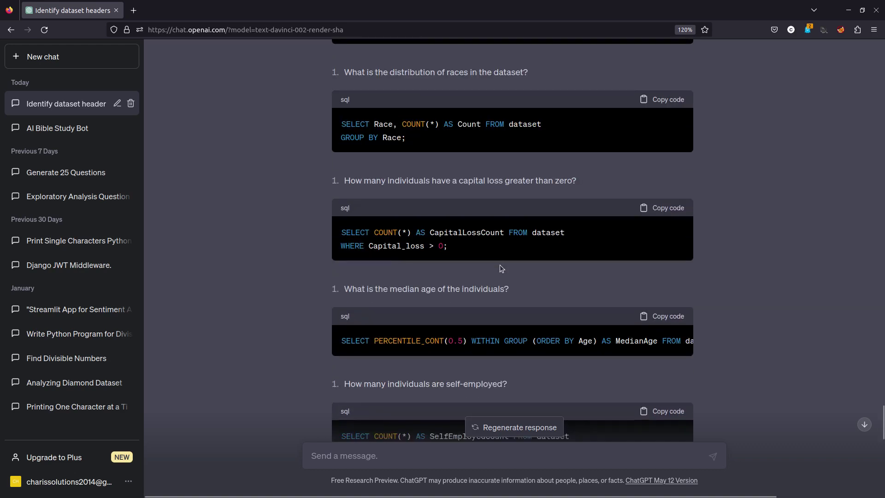
# - Send the prompt "Can you convert the data or table into Django Models"
pyautogui.scroll(-7, 502, 271)
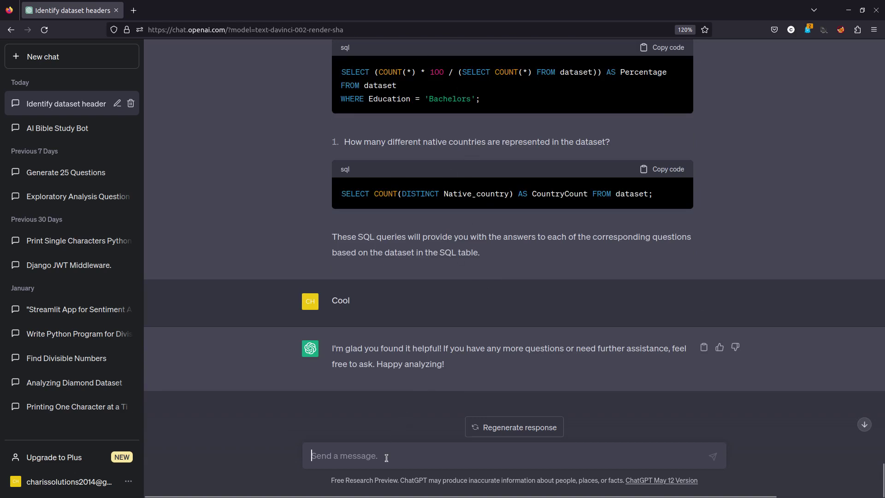
pyautogui.write('Ca')
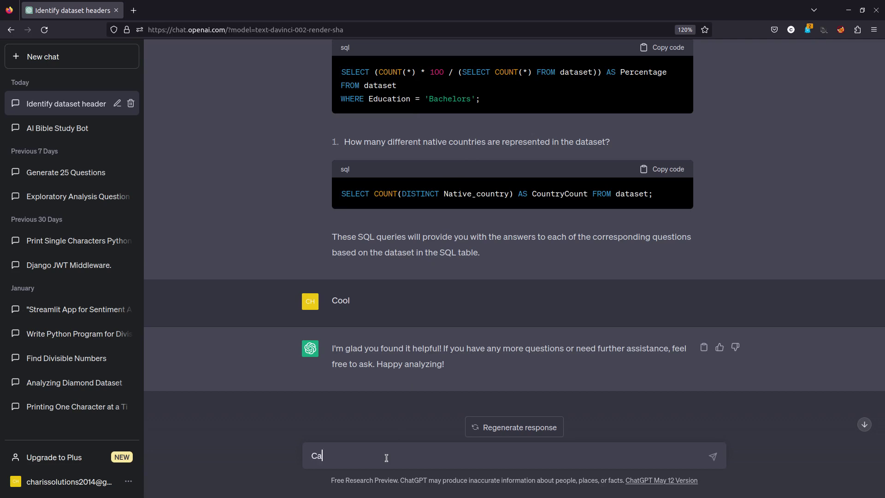
pyautogui.write('n you convert the data int')
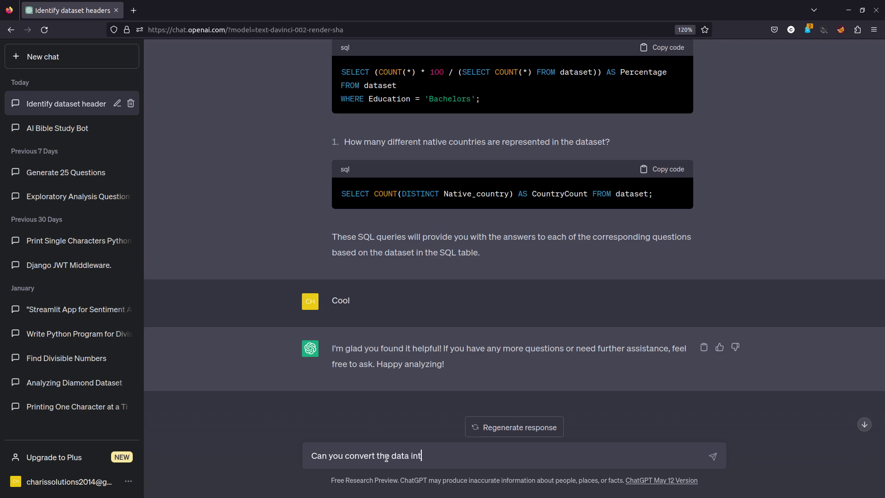
pyautogui.press('BackSpace')
pyautogui.press('BackSpace')
pyautogui.press('BackSpace')
pyautogui.write('an you convert the data or table into Django Models')
pyautogui.press('Return')
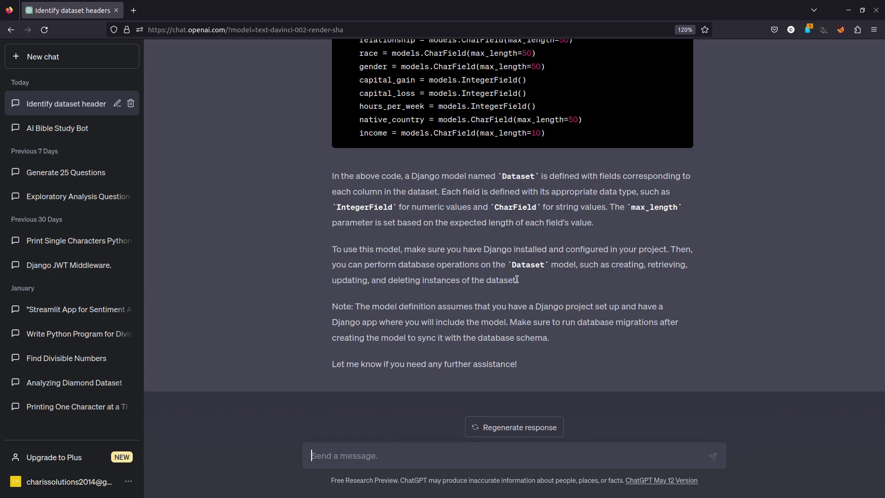
# - Switch to the "Data Analysis with SQL using ChatGPT" note and copy the line "Create a student management system using Django Models"
pyautogui.scroll(10, 516, 280)
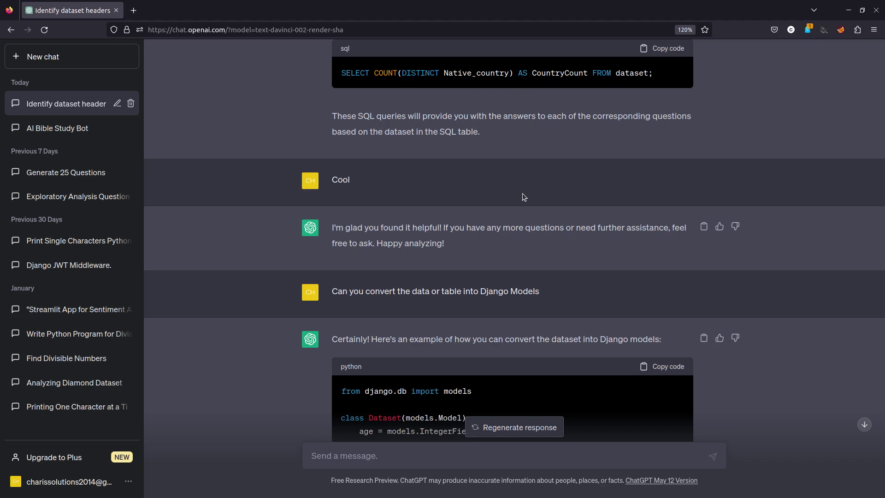
pyautogui.hotkey('alt', 'Tab')
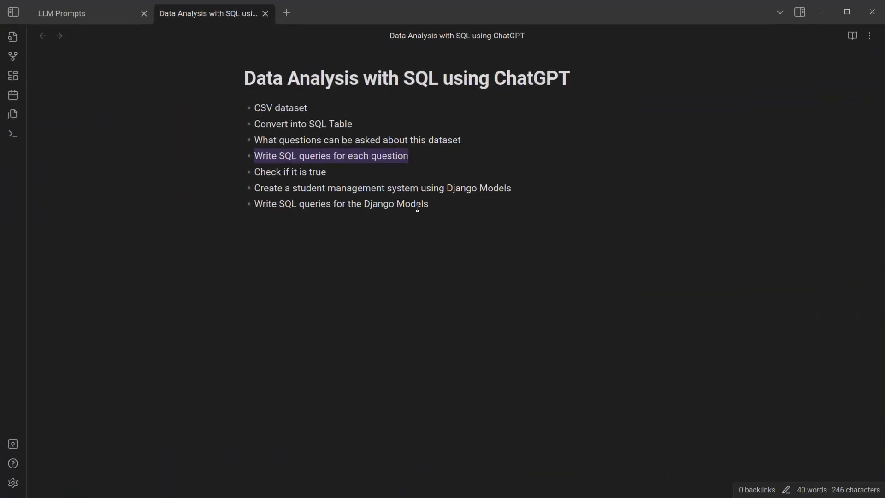
pyautogui.moveTo(255, 188); pyautogui.dragTo(519, 189)
pyautogui.hotkey('ctrl', 'c')
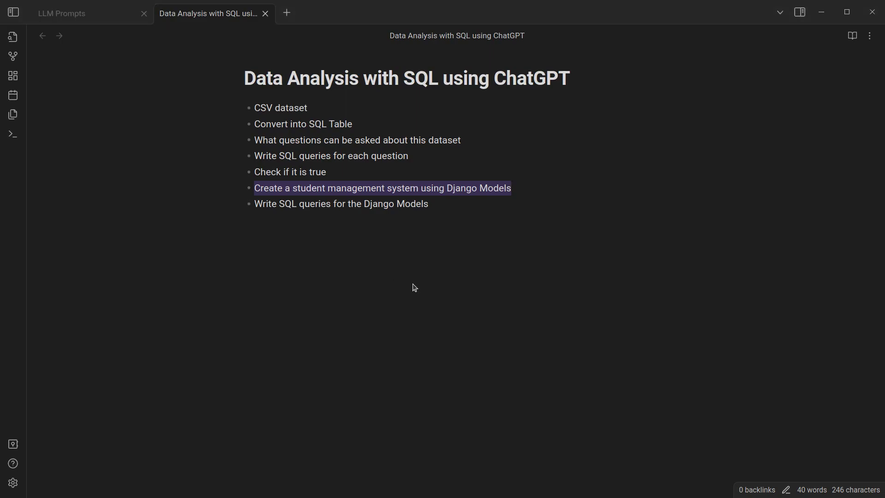
# - Back in ChatGPT, send the copied line "Create a student management system using Django Models" as a prompt
pyautogui.hotkey('alt', 'Tab')
pyautogui.scroll(-10, 454, 305)
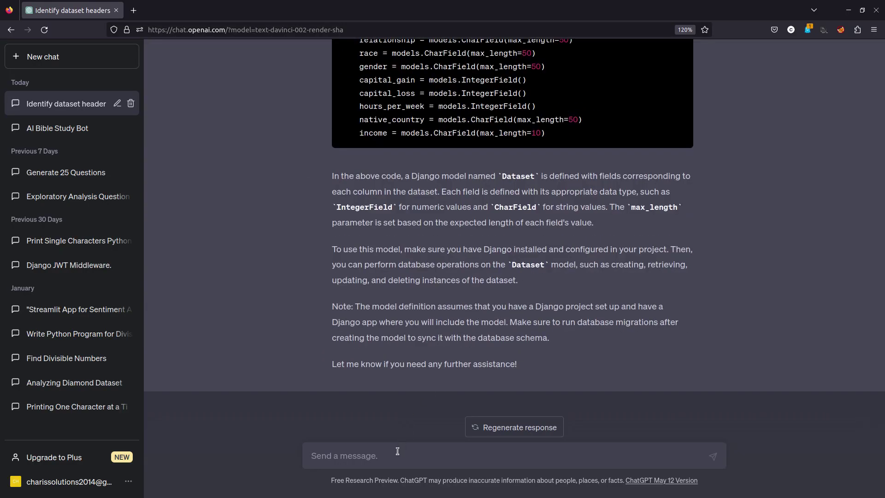
pyautogui.hotkey('ctrl', 'v')
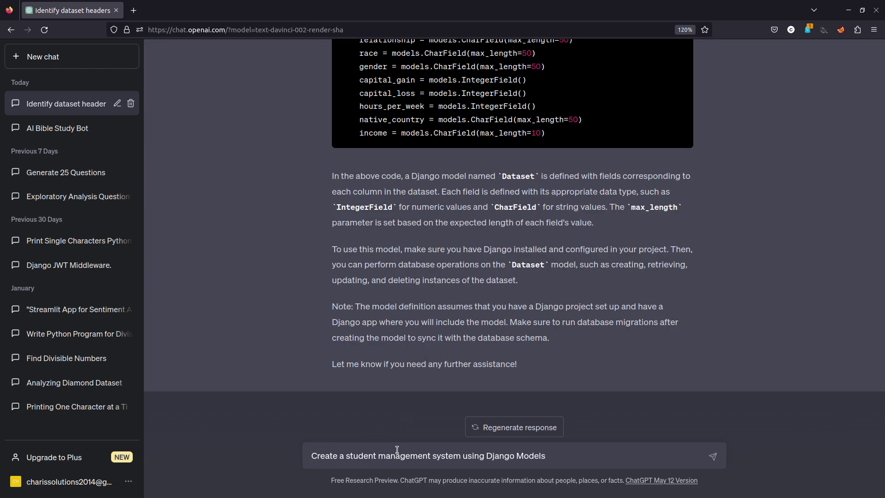
pyautogui.press('Return')
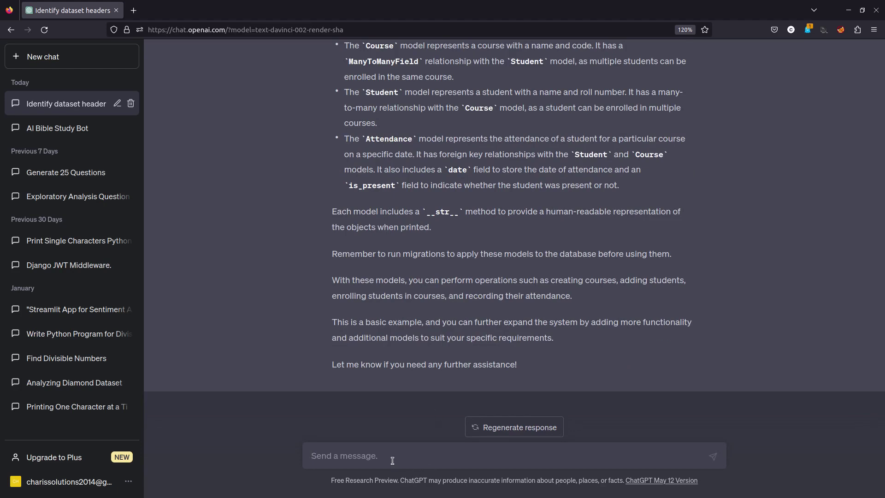
# - Send the prompt "Convert to SQL table" and look through the generated schema and its explanation
pyautogui.write('convert to SQL table')
pyautogui.press('Return')
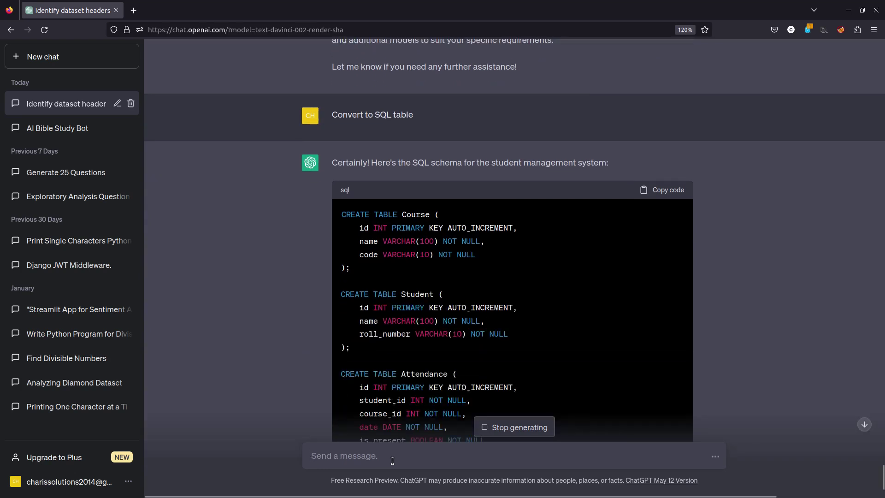
pyautogui.scroll(-5, 540, 342)
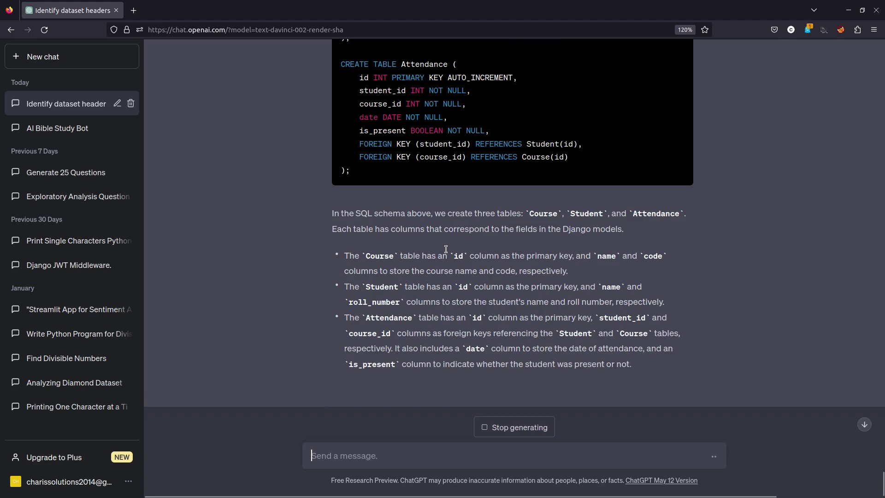
# - Search Google for "godmode ai" in a new browser tab
pyautogui.click(139, 13)
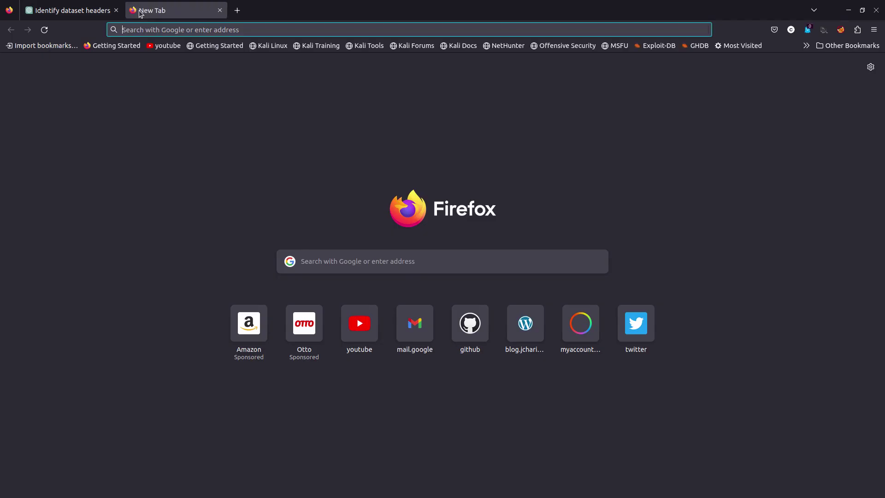
pyautogui.write('godm')
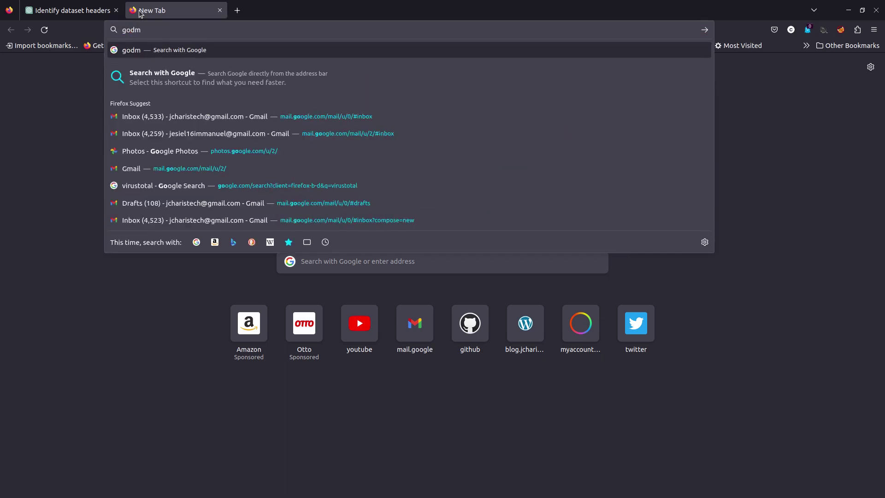
pyautogui.write('ode')
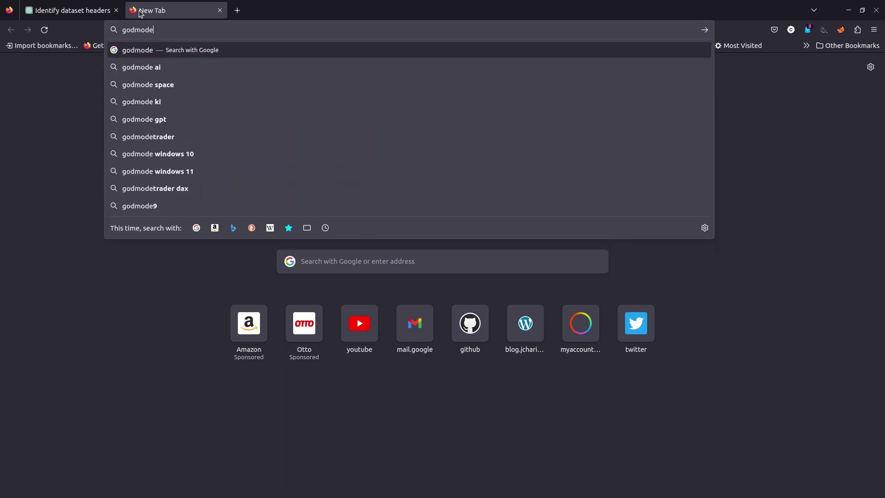
pyautogui.click(147, 67)
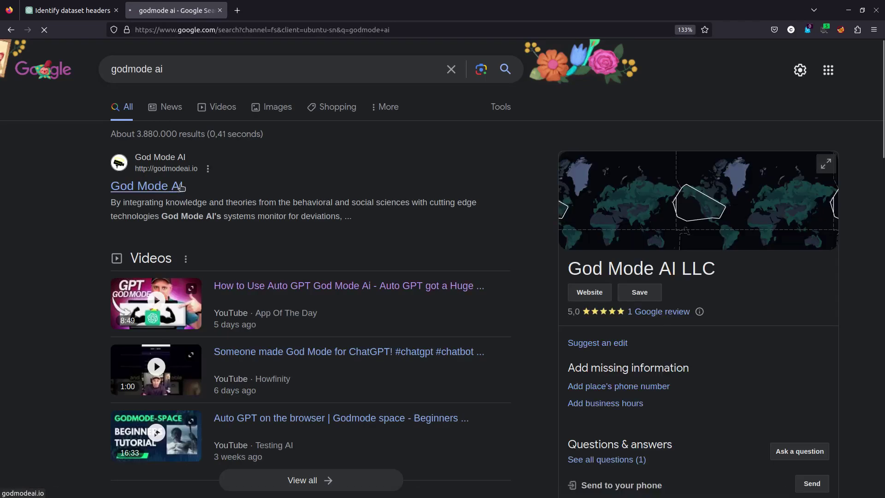
# - Open the God Mode AI search result, look over its home page and go to its mission section
pyautogui.click(180, 190)
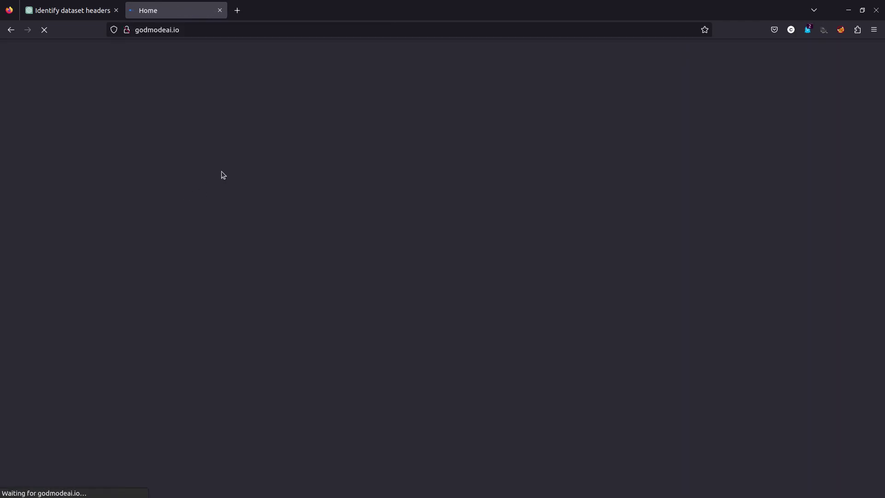
pyautogui.scroll(-15, 379, 294)
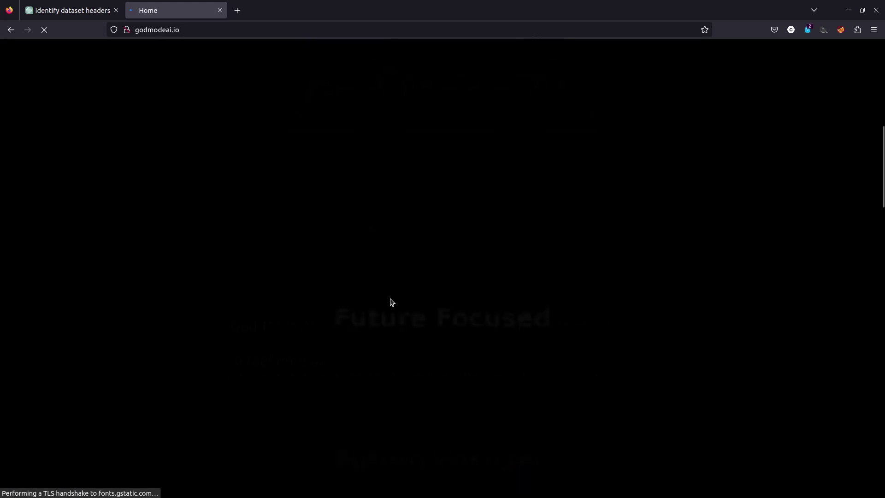
pyautogui.scroll(-15, 395, 296)
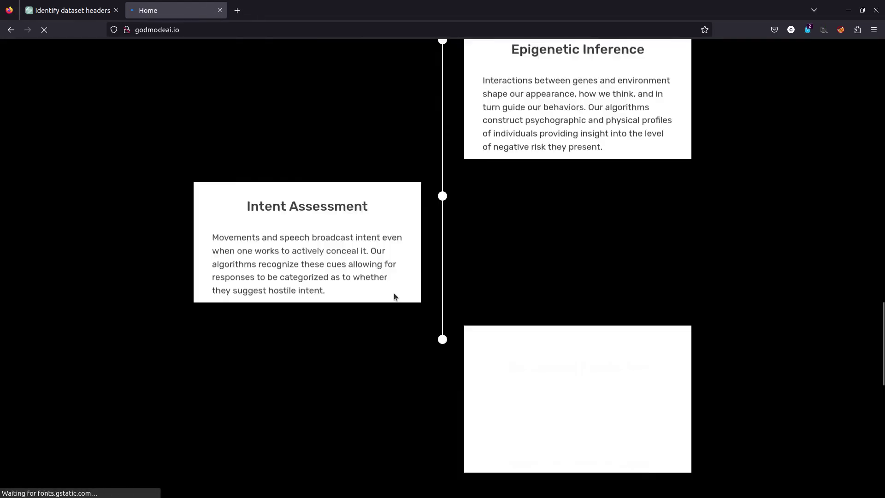
pyautogui.scroll(20, 433, 275)
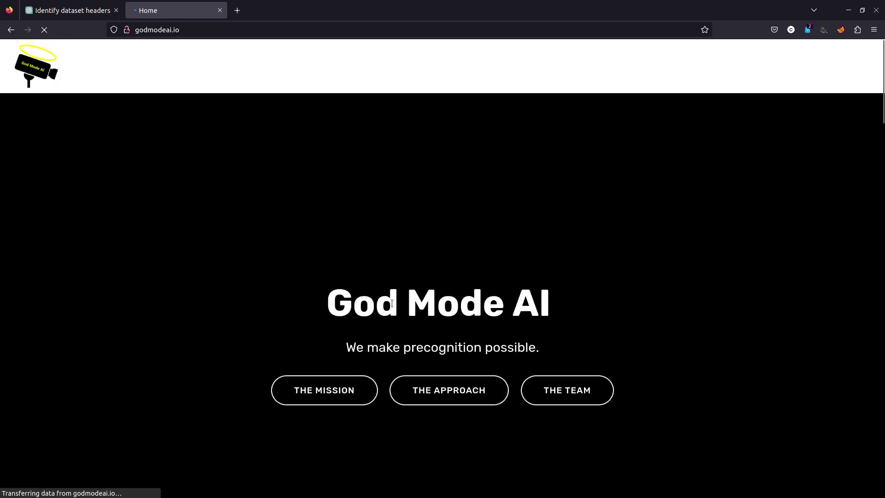
pyautogui.click(343, 398)
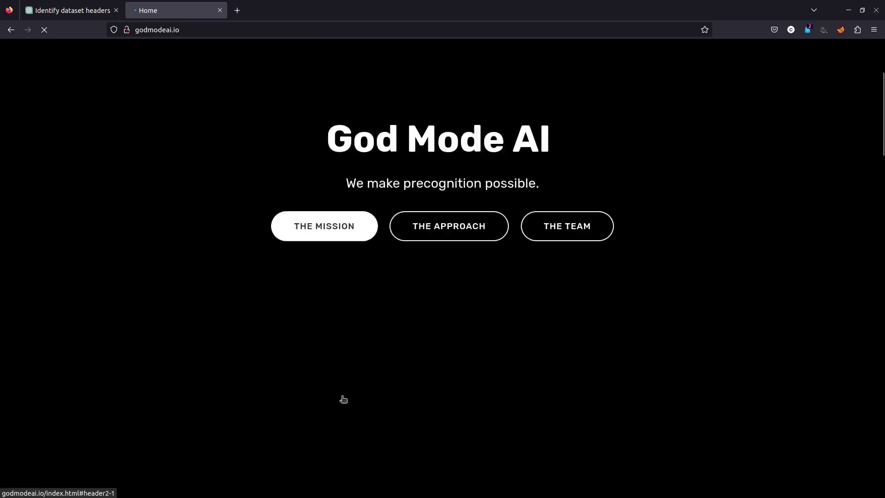
# - Return to the Google results for "godmode ai" and look through them for the Godmode tool
pyautogui.click(11, 30)
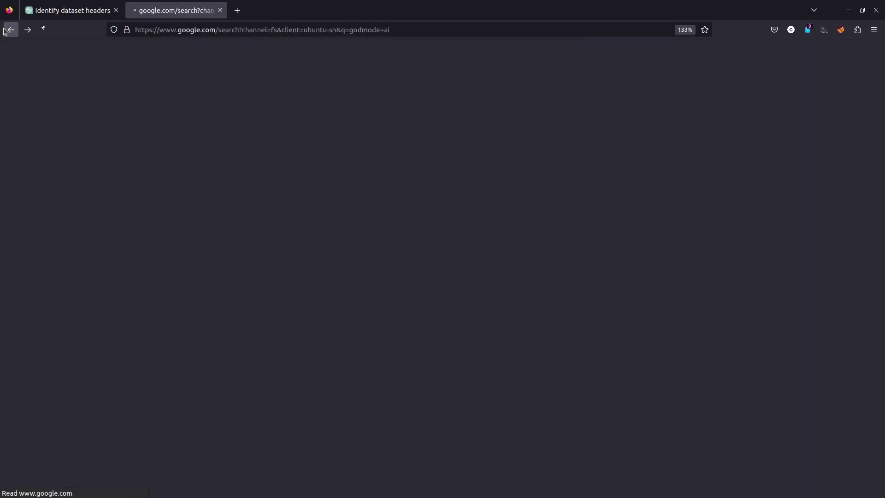
pyautogui.scroll(-5, 234, 219)
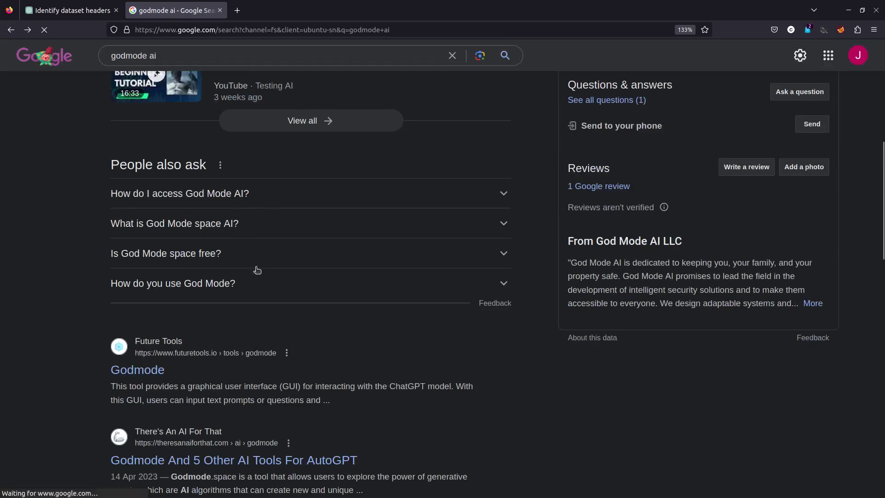
pyautogui.scroll(-5, 258, 271)
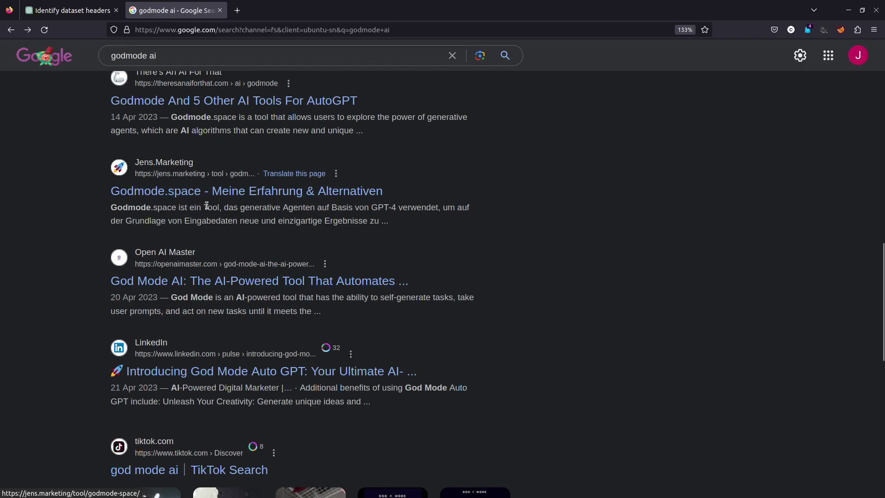
# - Change the Google search to "godmode.space" and open the Godmode.space site from the results
pyautogui.scroll(11, 212, 185)
pyautogui.click(193, 67)
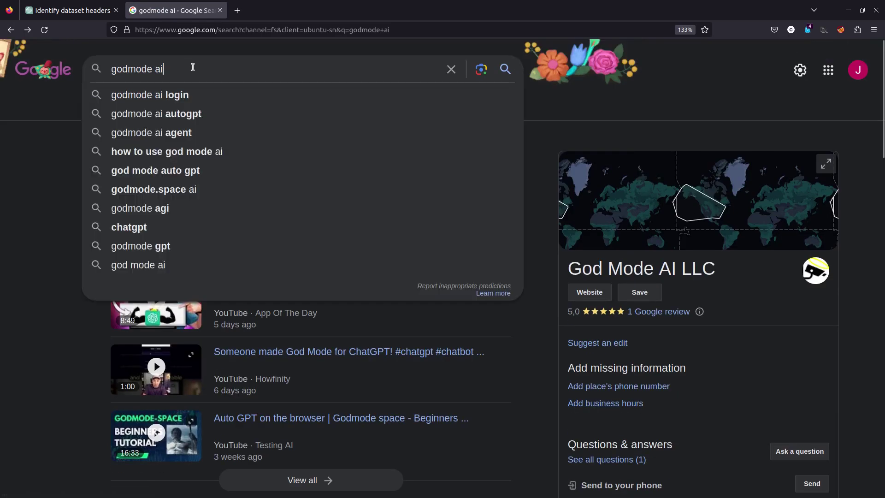
pyautogui.press('BackSpace')
pyautogui.press('BackSpace')
pyautogui.press('BackSpace')
pyautogui.press('BackSpace')
pyautogui.write('.space')
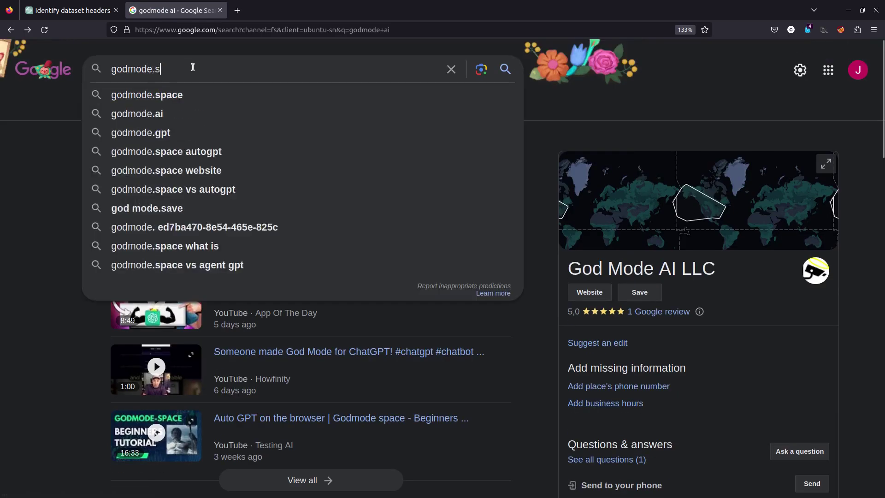
pyautogui.press('Return')
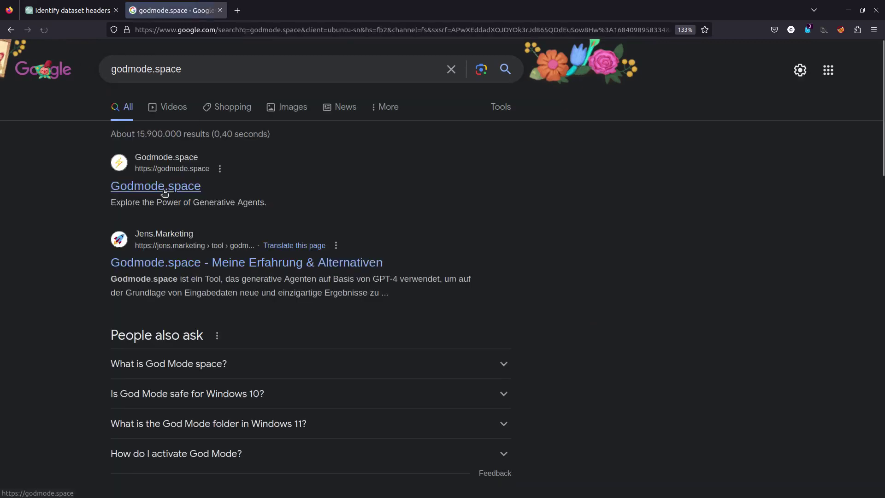
pyautogui.click(167, 187)
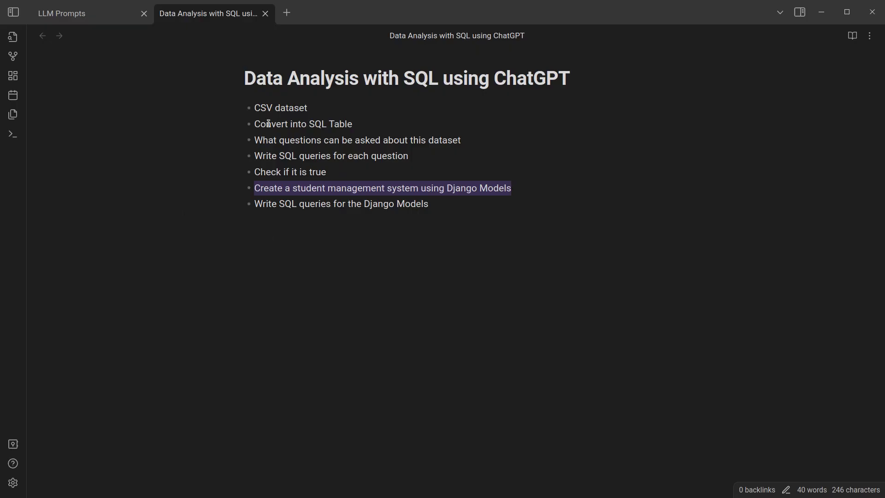
# - Copy the note line "Create a student management system using Django Models" and launch it as the task in Godmode.space
pyautogui.hotkey('alt', 'Tab')
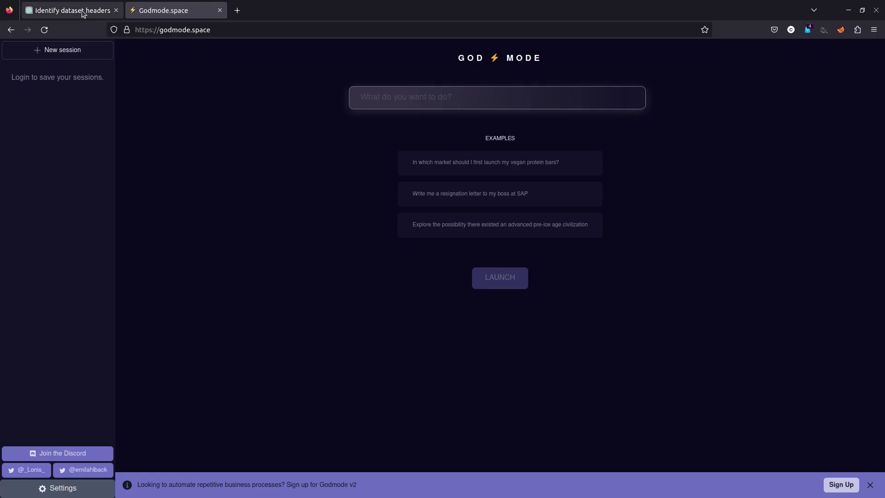
pyautogui.hotkey('alt', 'Tab')
pyautogui.rightClick(349, 191)
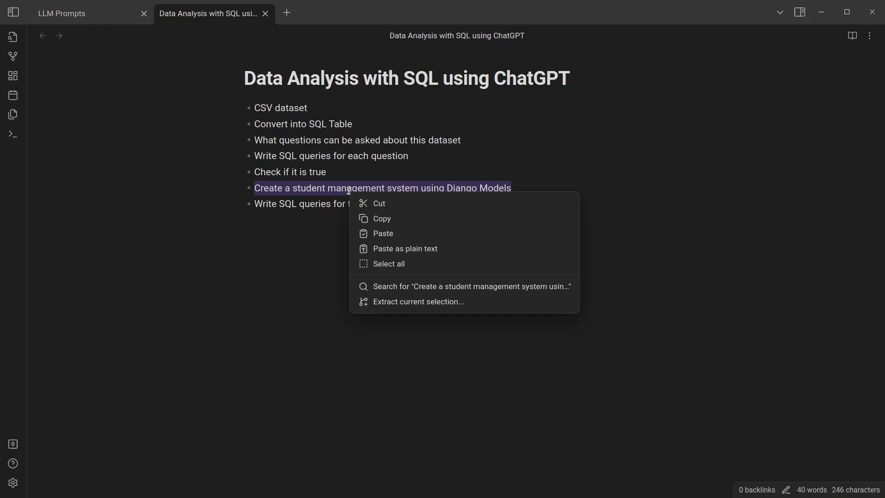
pyautogui.click(377, 218)
pyautogui.hotkey('alt', 'Tab')
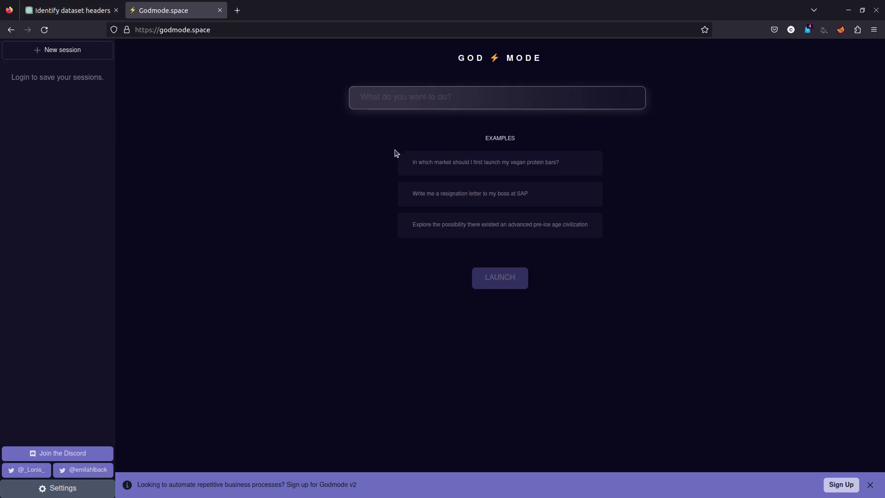
pyautogui.hotkey('ctrl', 'v')
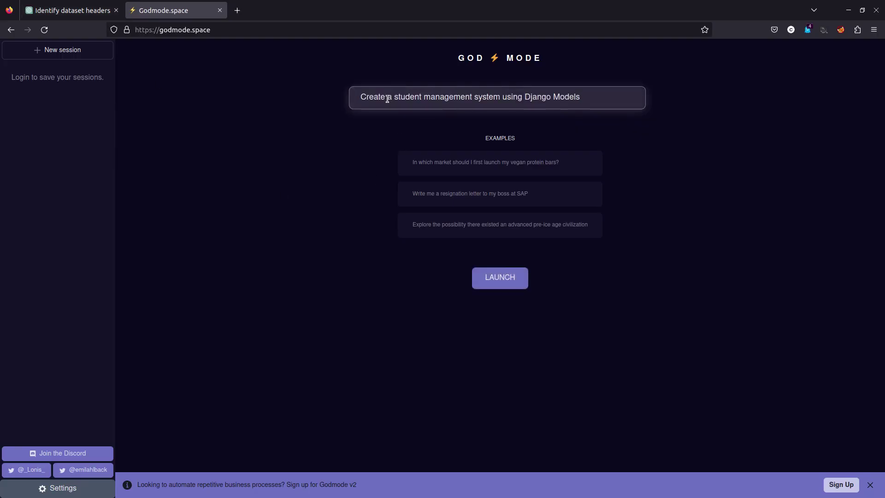
pyautogui.press('Return')
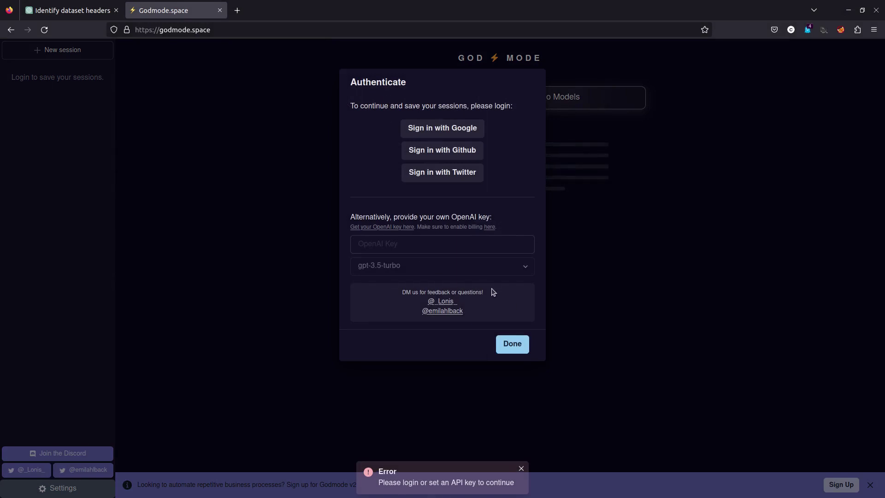
# - Check the OpenAI key and model fields in the Authenticate dialog, and close it without signing in
pyautogui.click(398, 248)
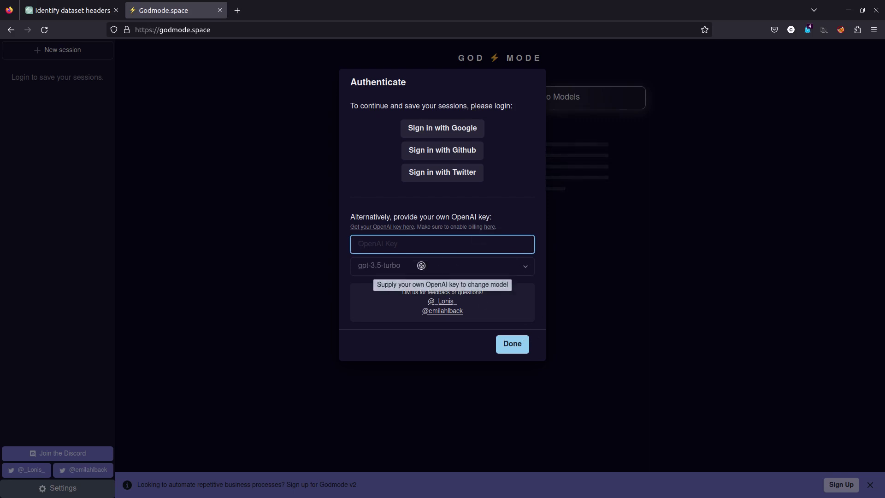
pyautogui.click(445, 271)
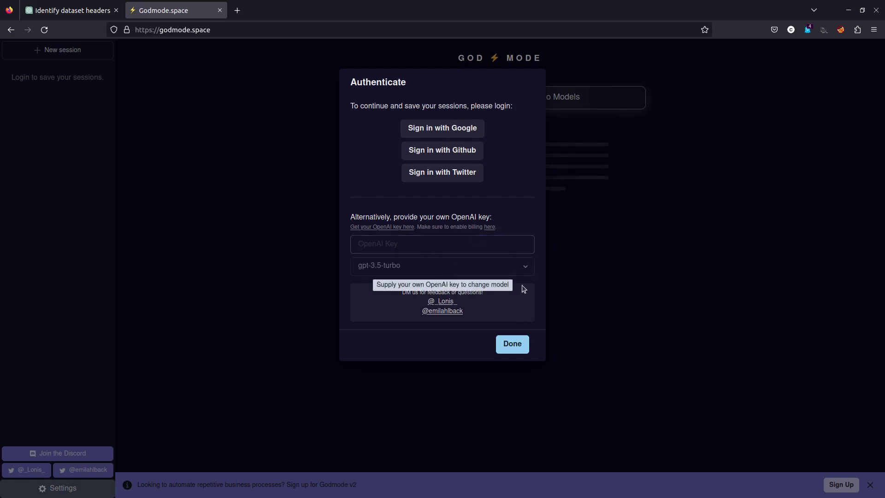
pyautogui.click(514, 346)
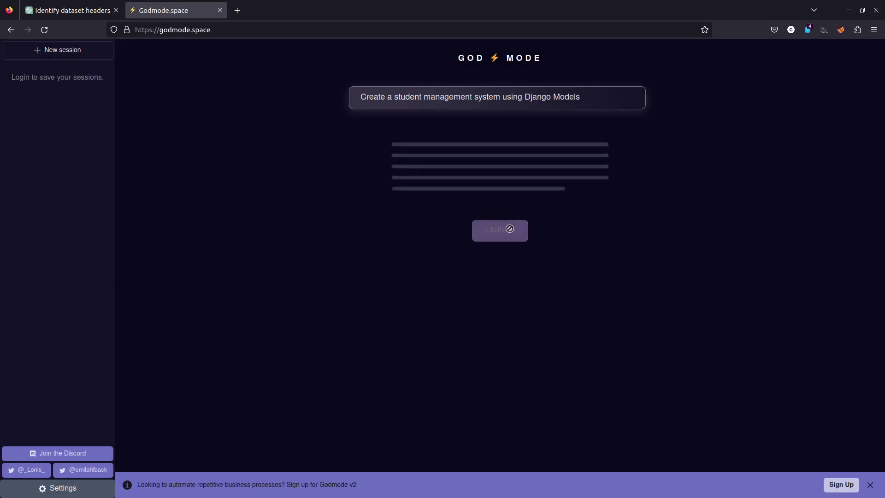
# - Go back to the ChatGPT conversation and review the student management SQL schema and its explanation
pyautogui.click(81, 15)
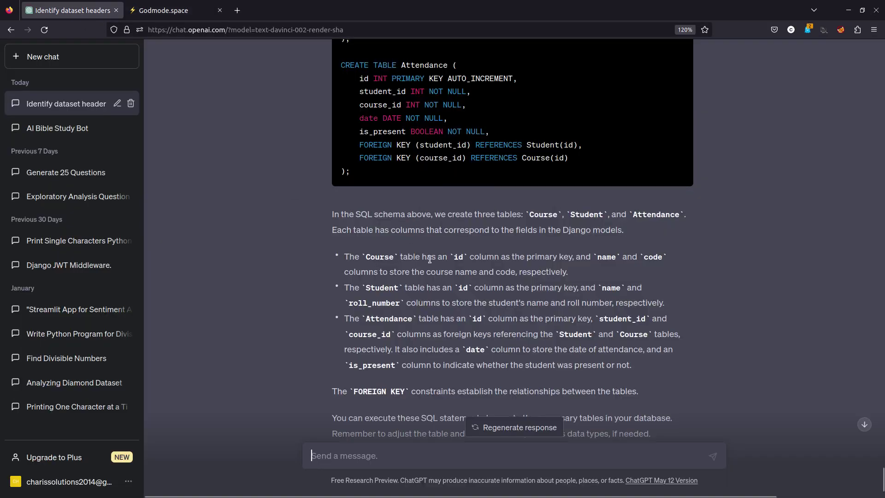
pyautogui.scroll(5, 447, 281)
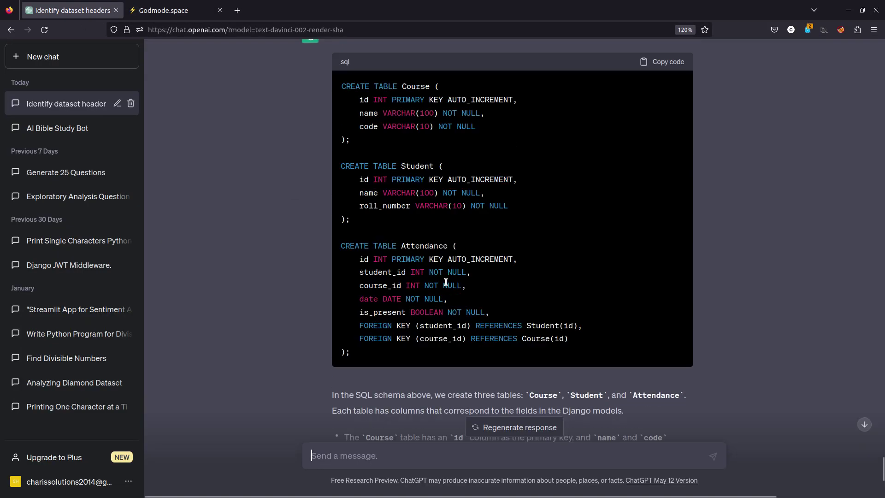
pyautogui.scroll(1, 447, 282)
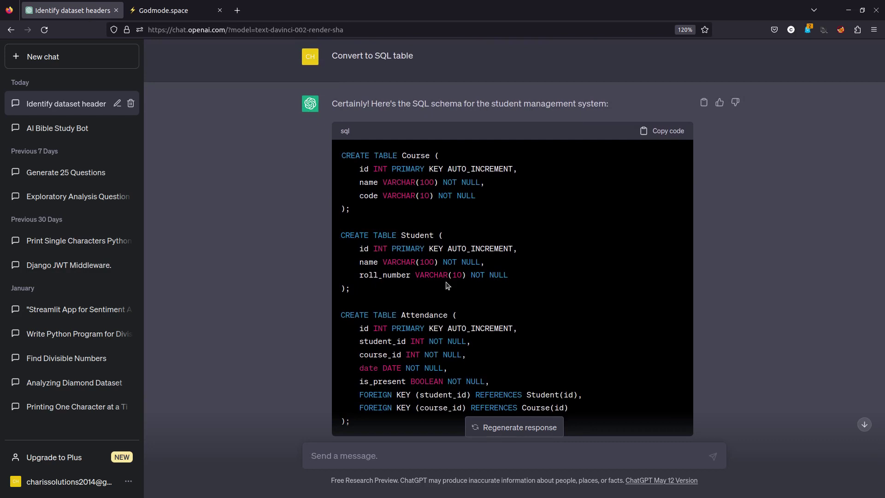
pyautogui.scroll(-6, 520, 149)
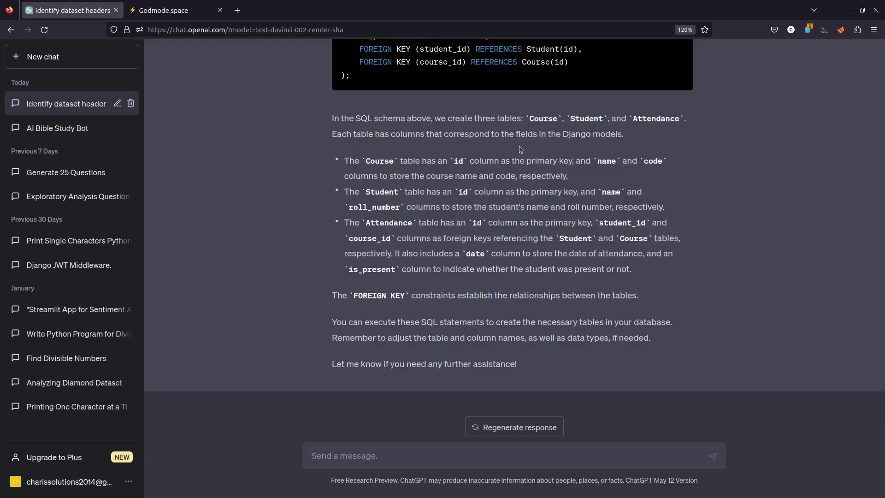
pyautogui.scroll(5, 716, 383)
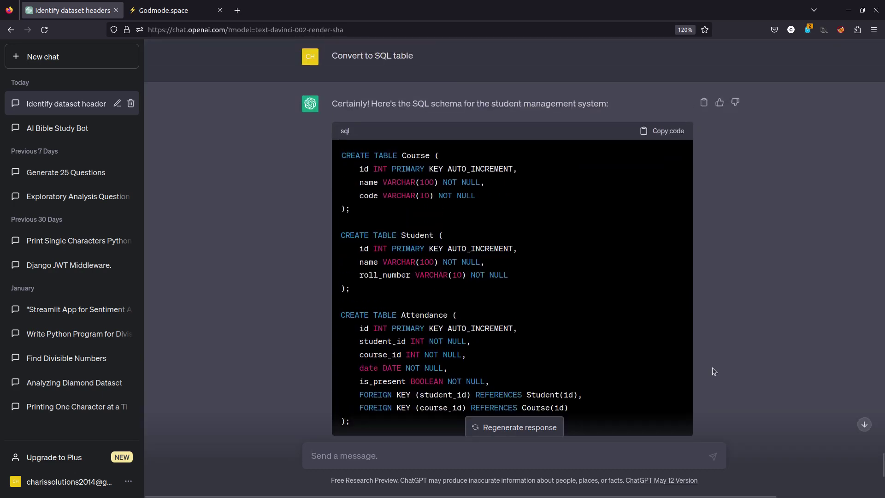
pyautogui.scroll(-5, 713, 367)
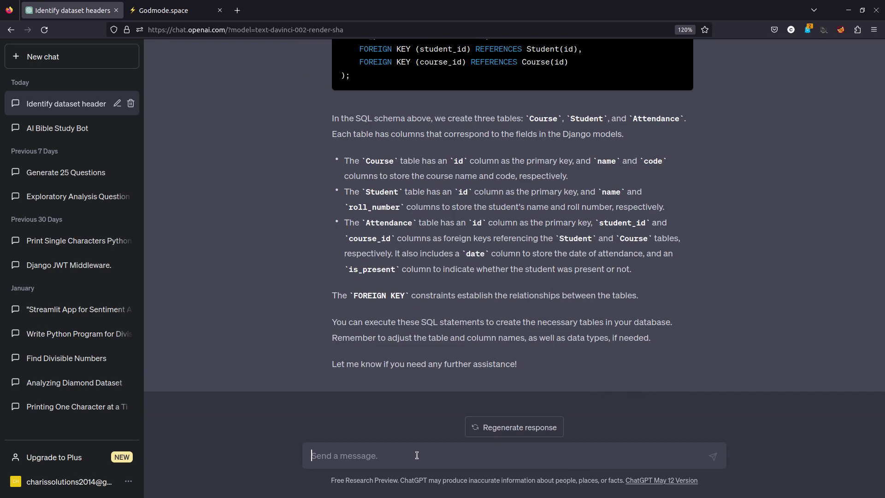
# - Send ChatGPT the prompt "What is the total number of males in the dataset"
pyautogui.write('What is the total numbe rol')
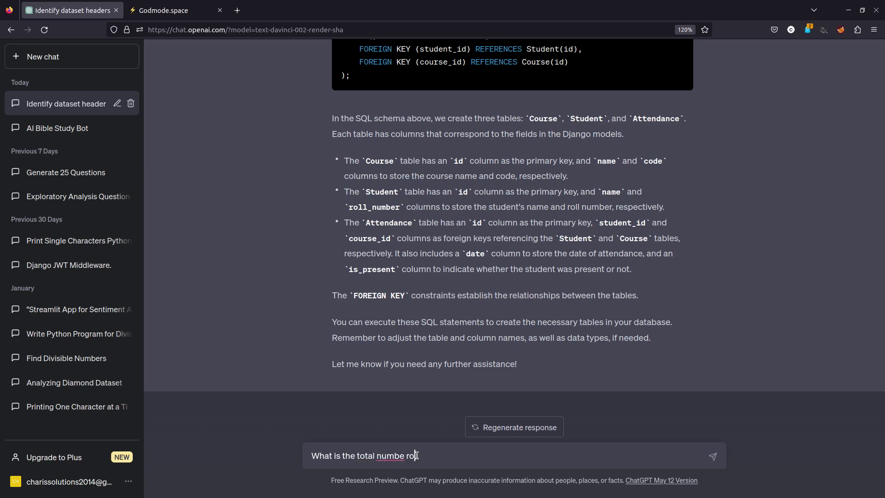
pyautogui.press('BackSpace')
pyautogui.press('BackSpace')
pyautogui.press('BackSpace')
pyautogui.press('BackSpace')
pyautogui.write('r of males in the dat')
pyautogui.press('Return')
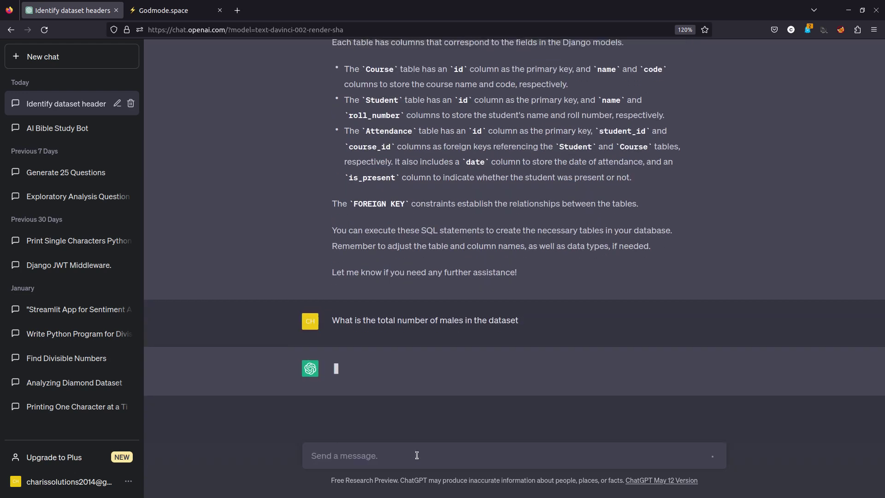